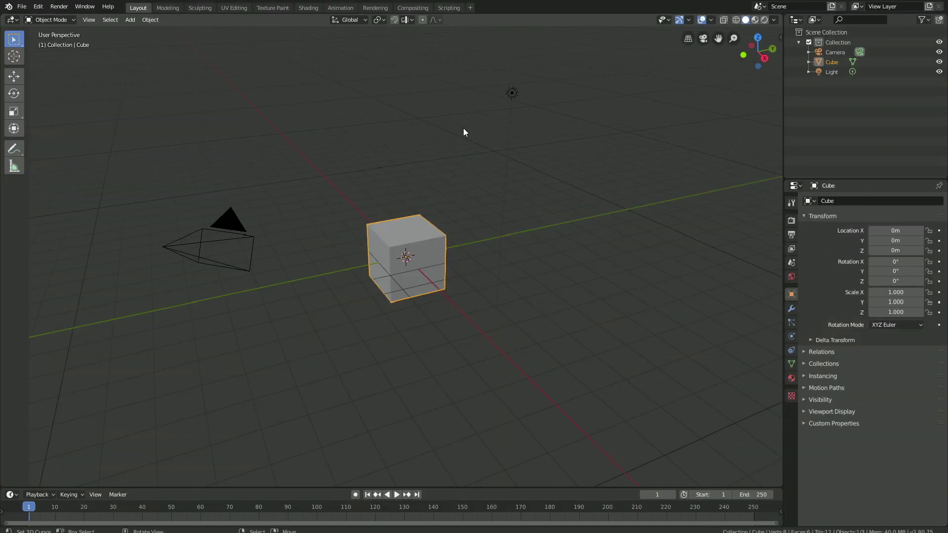
# Delete the default cube and add a sphere-shaped empty at the world origin.
pyautogui.press('x')
pyautogui.click(463, 130)
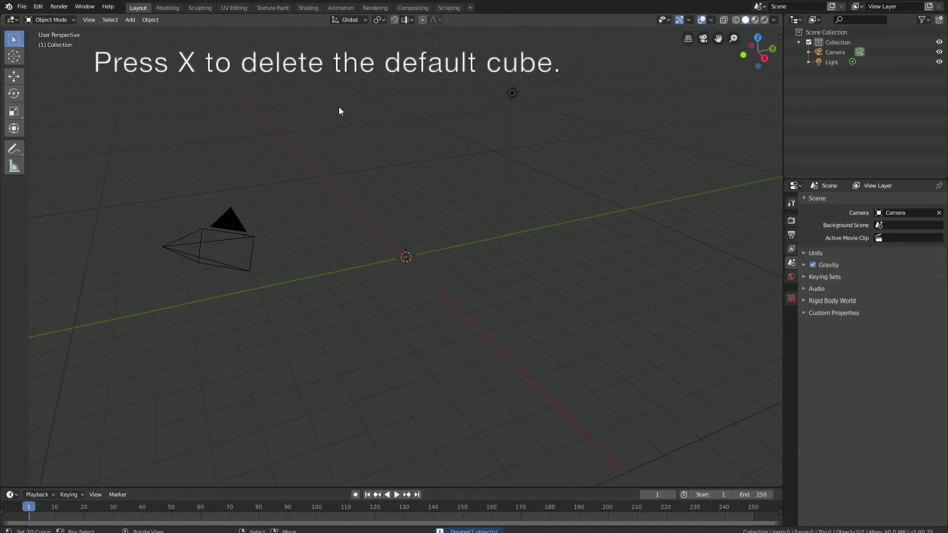
pyautogui.click(129, 21)
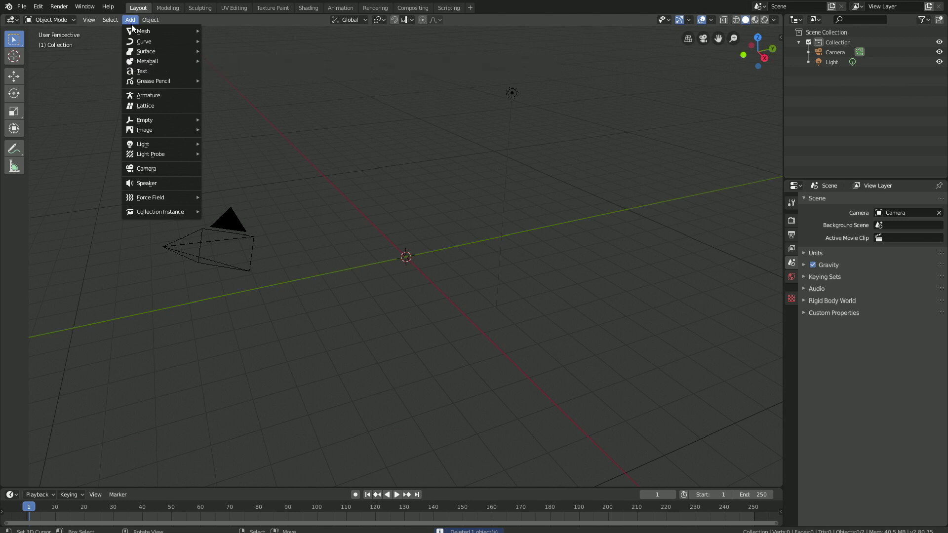
pyautogui.moveTo(155, 121)
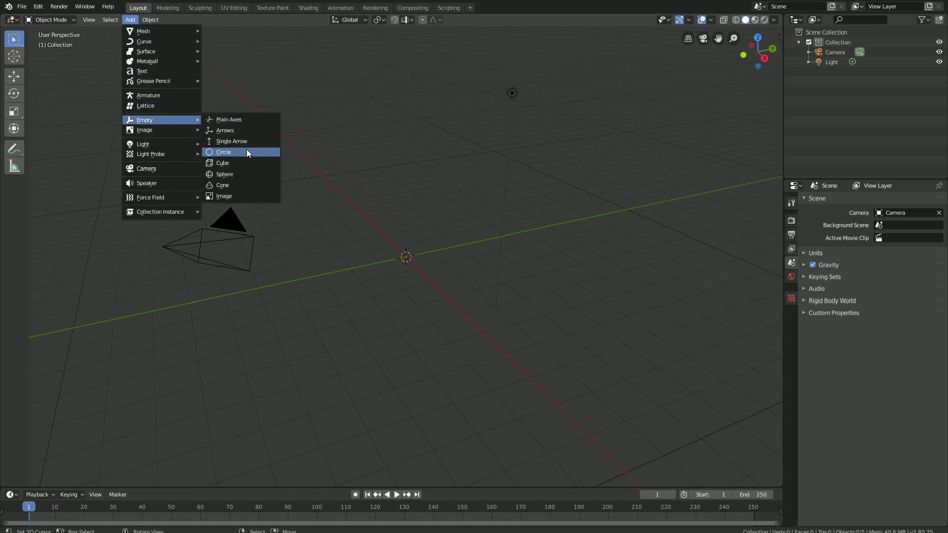
pyautogui.click(243, 174)
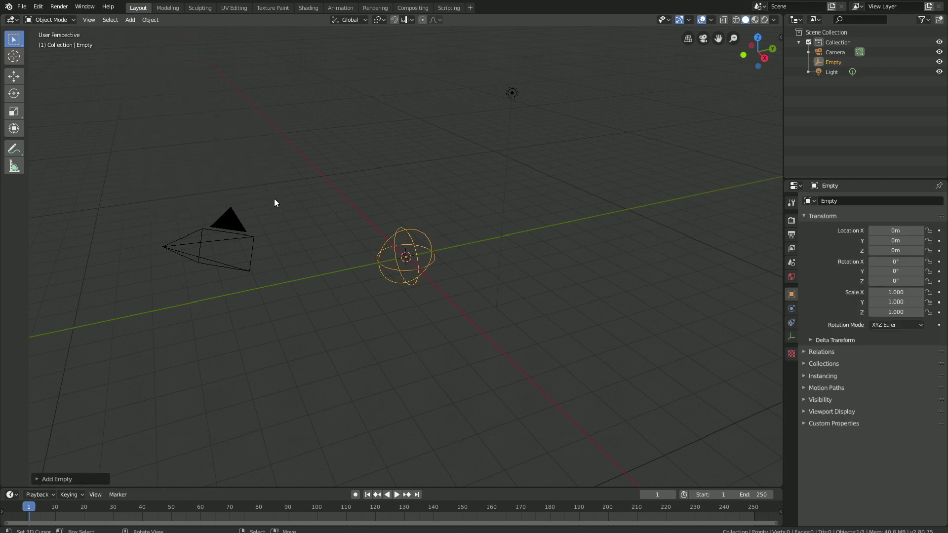
# Add a UV sphere mesh and move it about 6.87 m along the positive Y axis.
pyautogui.click(130, 19)
pyautogui.moveTo(148, 30)
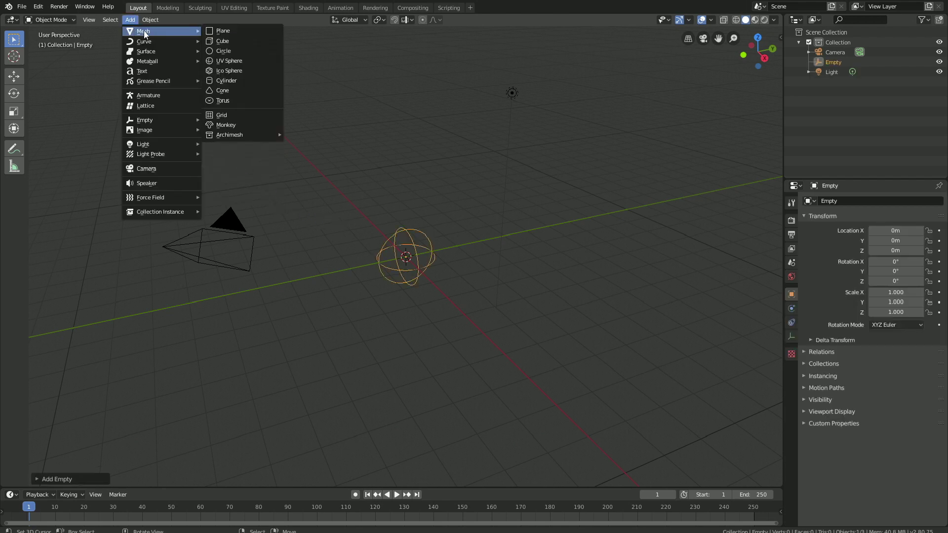
pyautogui.click(241, 62)
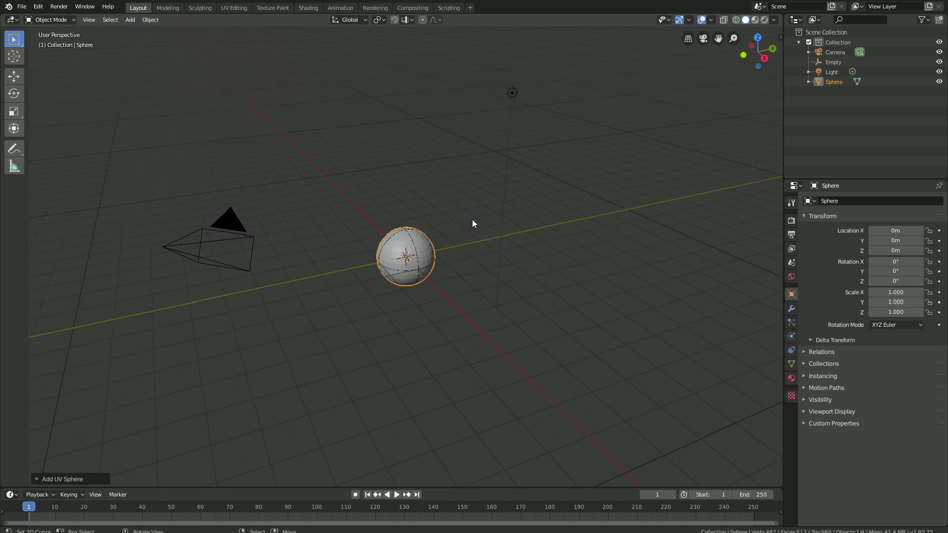
pyautogui.press('g')
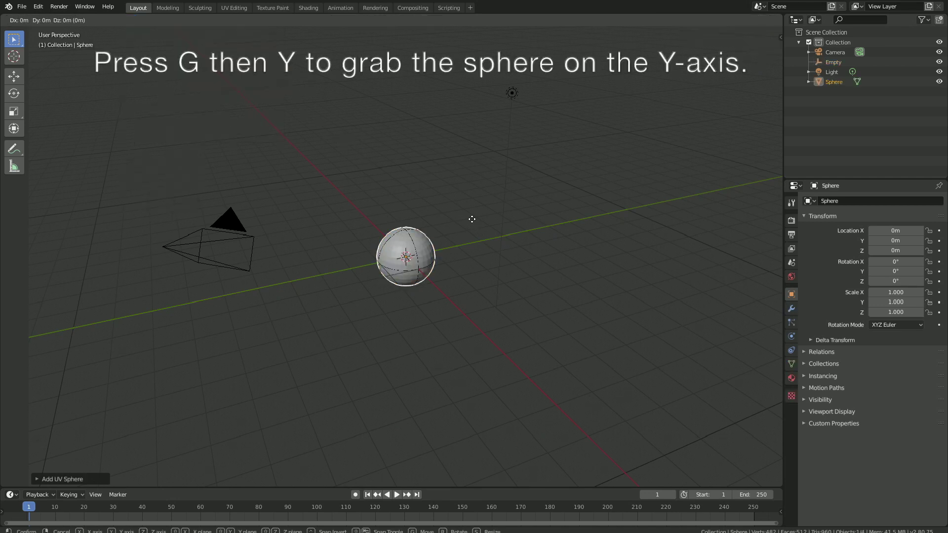
pyautogui.press('y')
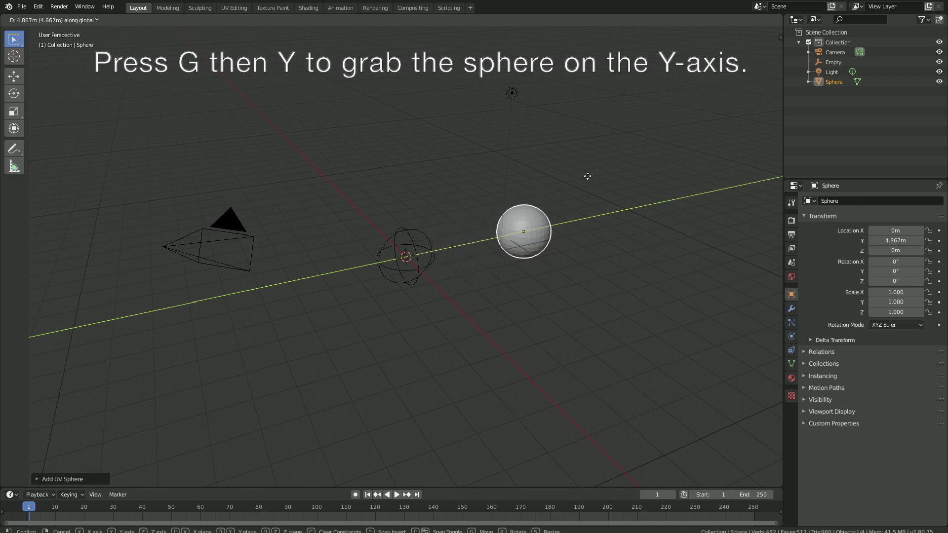
pyautogui.click(628, 164)
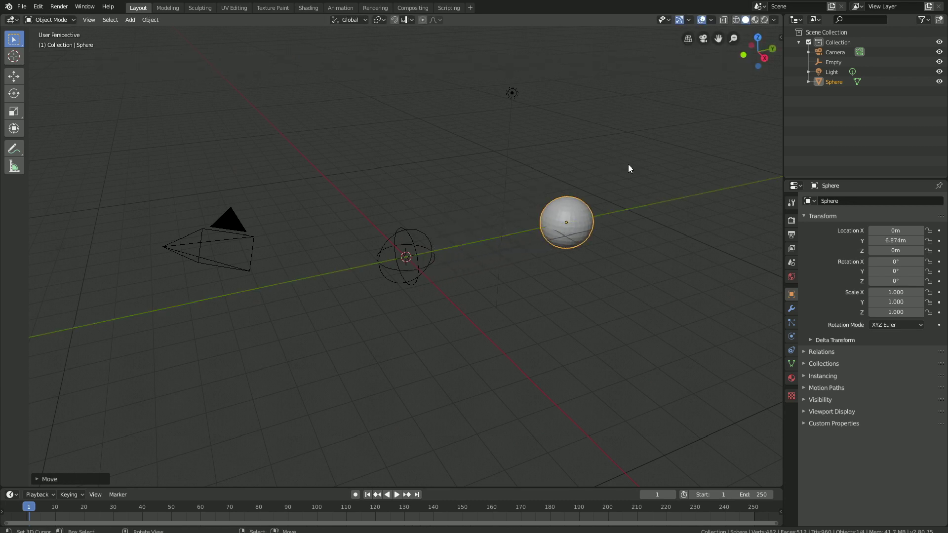
# Parent the mesh sphere to the empty using Object (Keep Transform).
pyautogui.keyDown('shift'); pyautogui.click(413, 230); pyautogui.keyUp('shift')
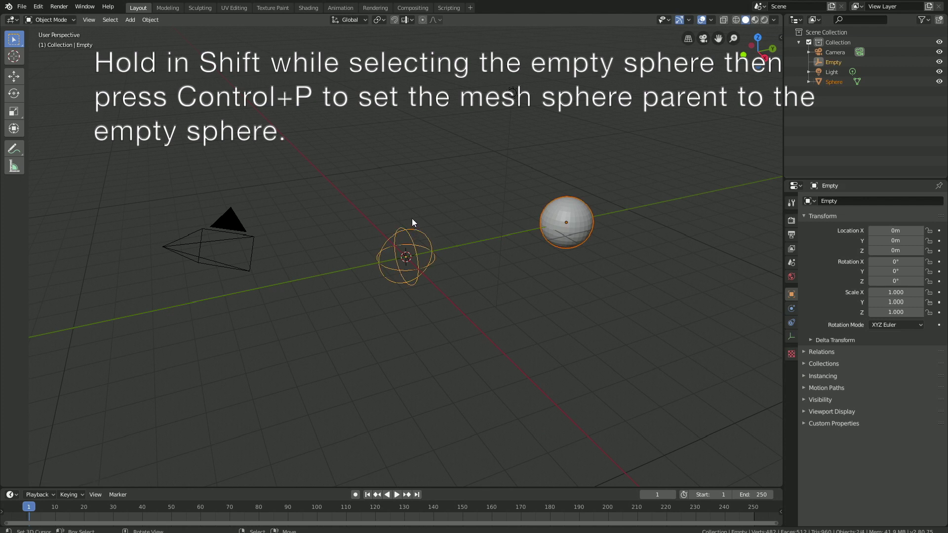
pyautogui.hotkey('ctrl', 'p')
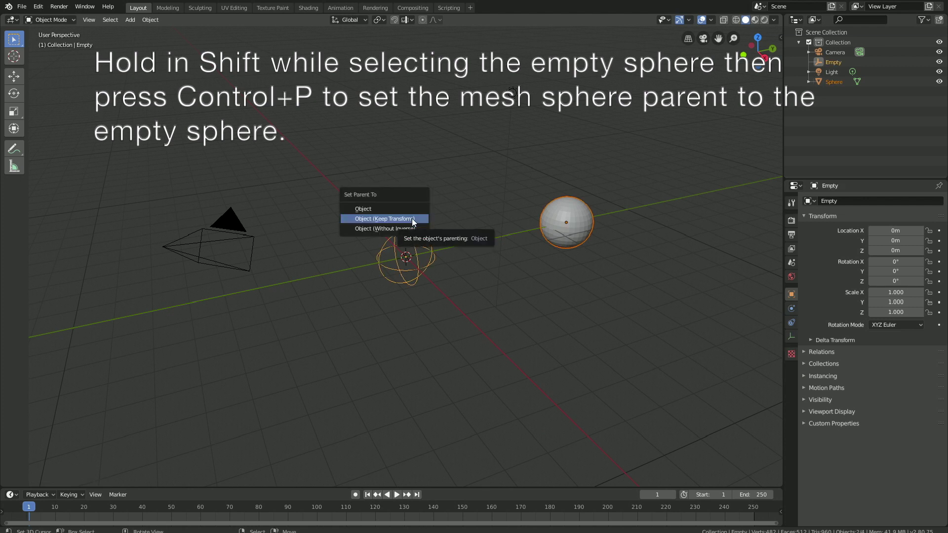
pyautogui.click(413, 221)
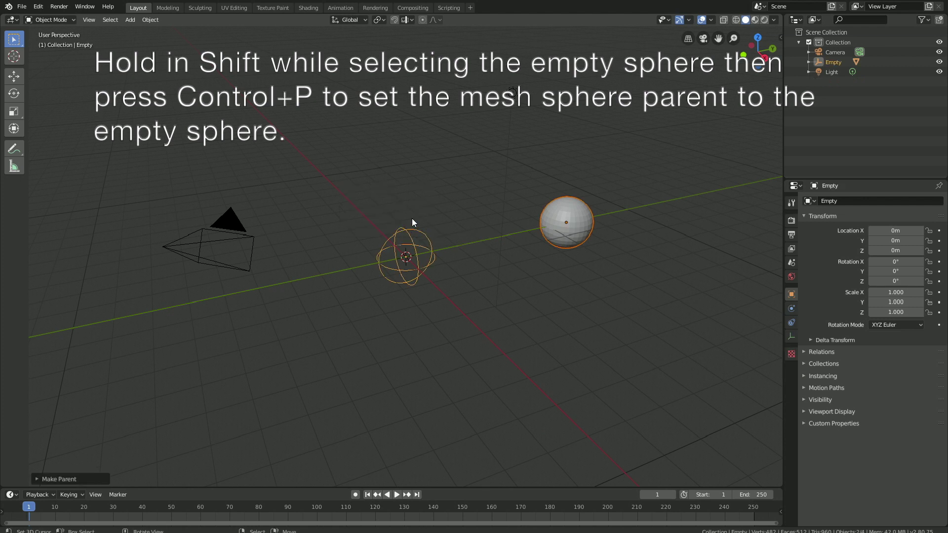
# Add a Subdivision Surface modifier to the mesh sphere and shade it smooth.
pyautogui.click(567, 205)
pyautogui.click(790, 309)
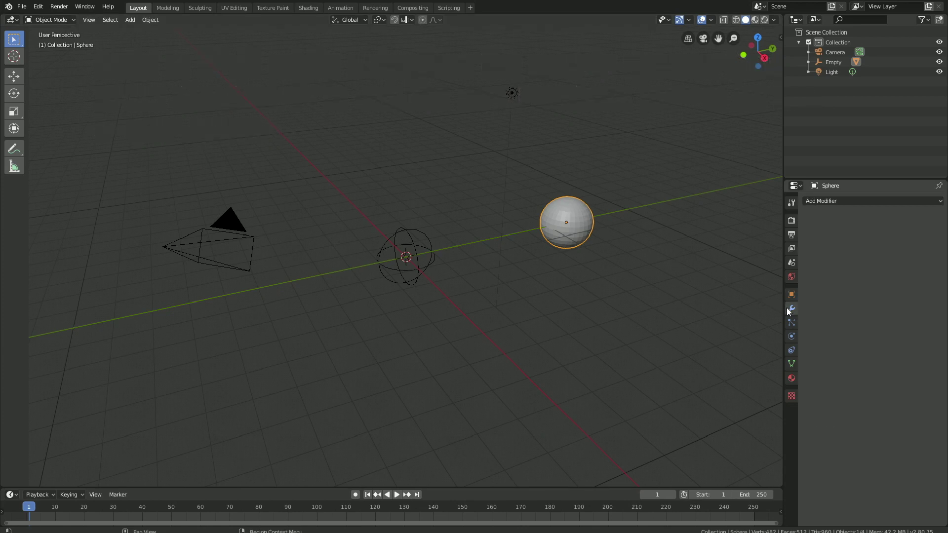
pyautogui.click(829, 200)
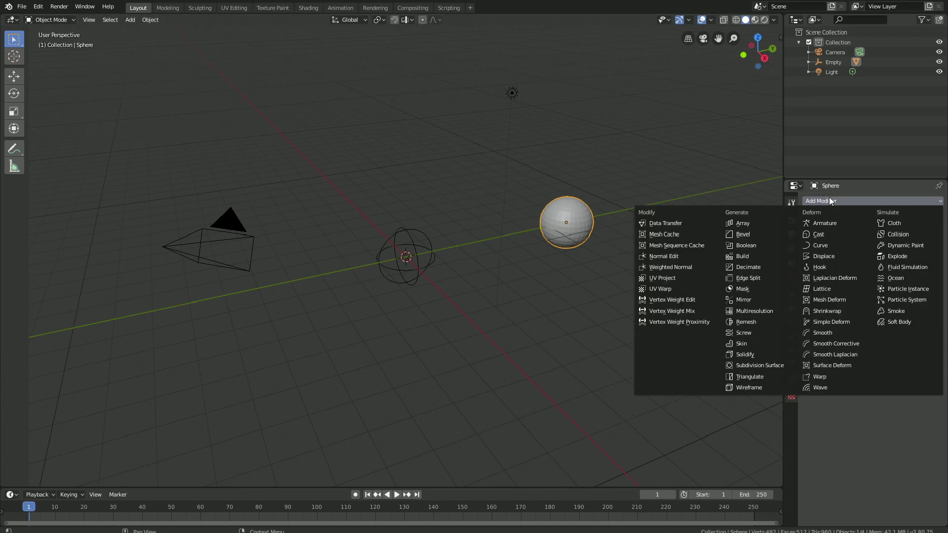
pyautogui.click(781, 365)
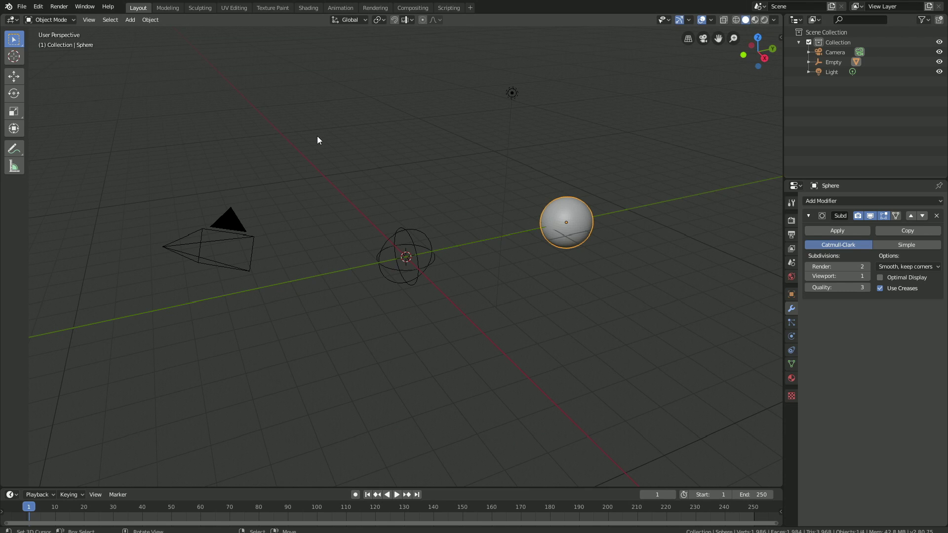
pyautogui.click(149, 21)
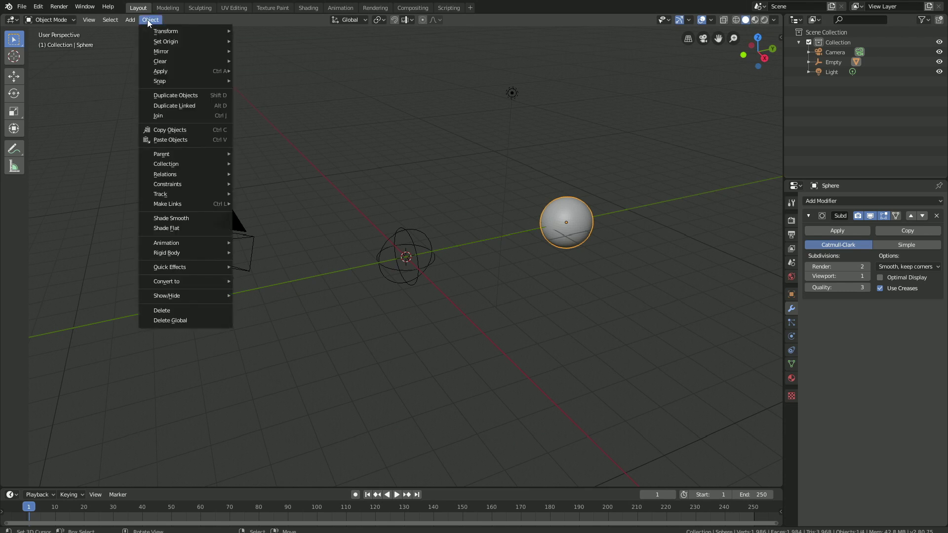
pyautogui.click(197, 217)
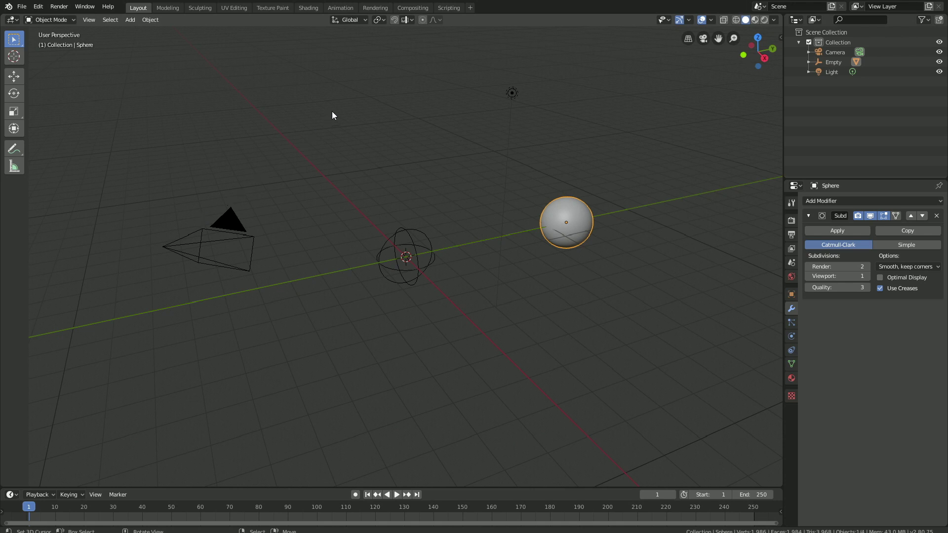
# Using the 3D Cursor as pivot point, duplicate the sphere rotated 90° about Z and repeat twice to make four evenly spaced spheres.
pyautogui.click(380, 19)
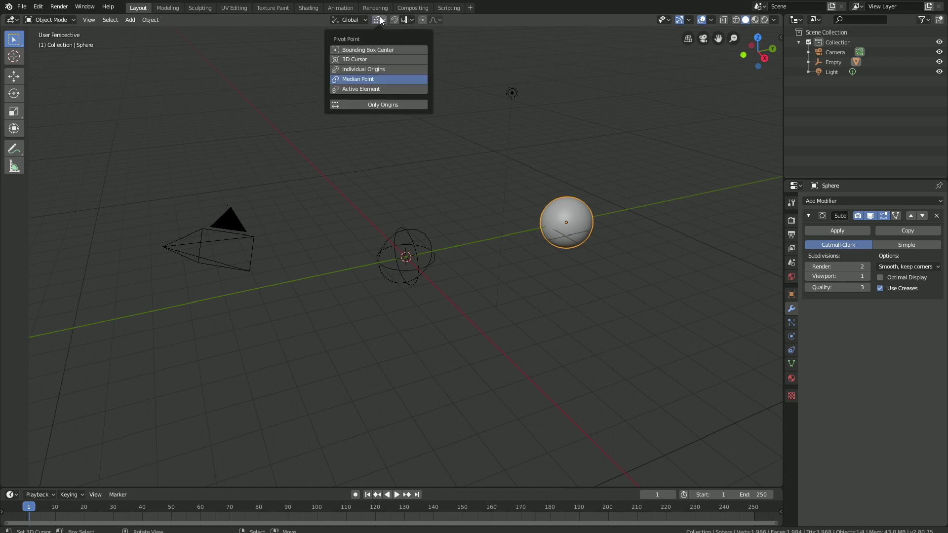
pyautogui.click(371, 59)
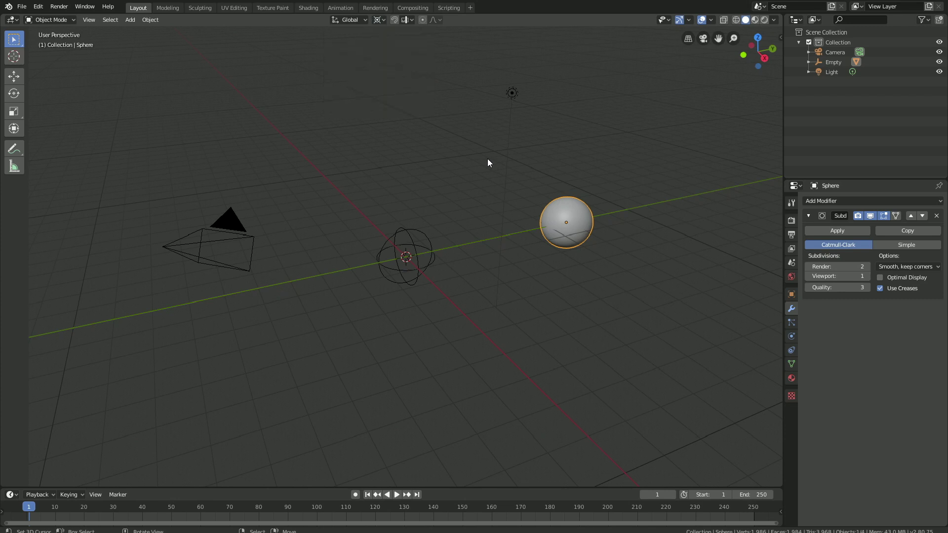
pyautogui.hotkey('shift', 'd')
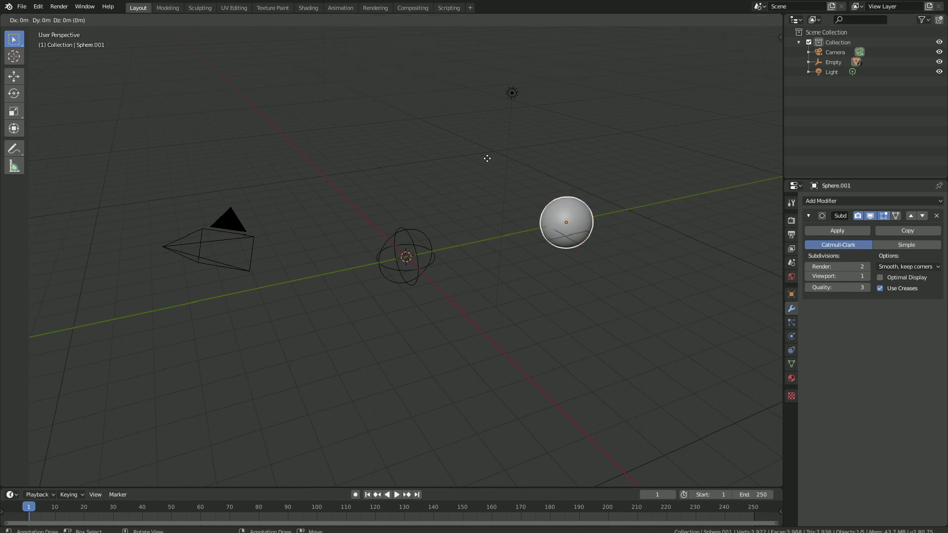
pyautogui.press('r')
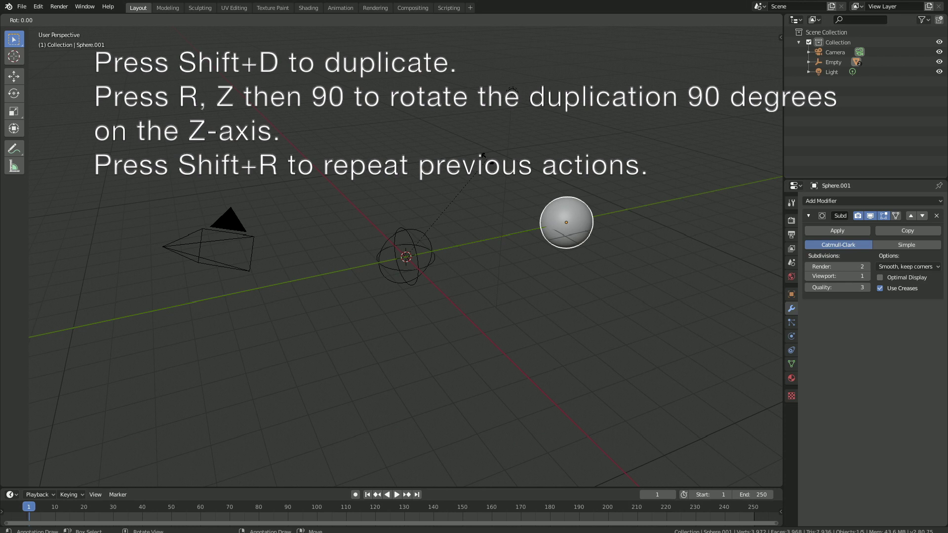
pyautogui.write('z90')
pyautogui.press('Return')
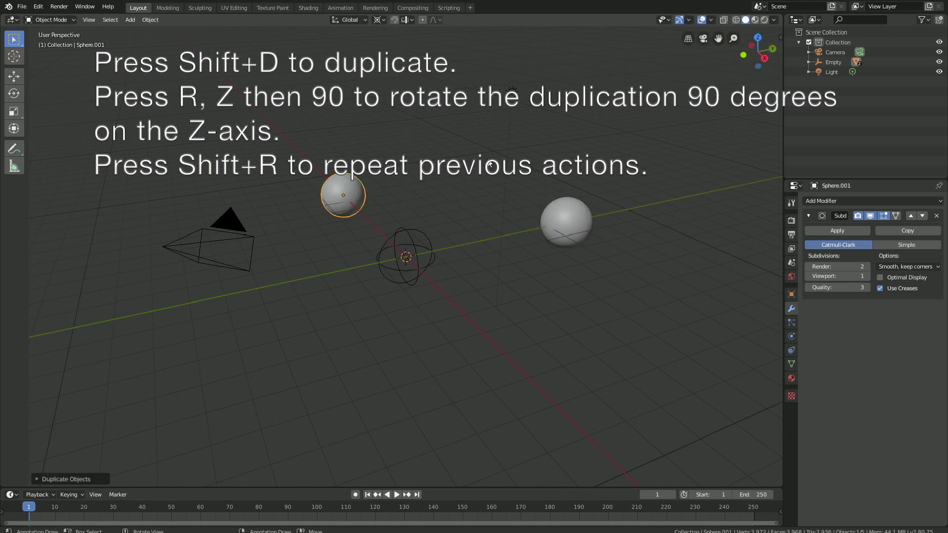
pyautogui.hotkey('shift', 'r')
pyautogui.hotkey('shift', 'r')
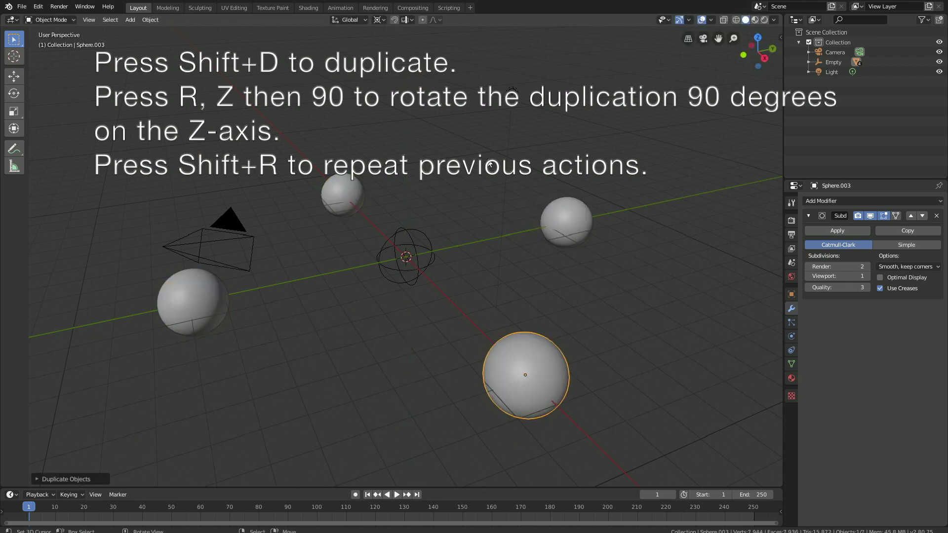
# Rotate the empty 90° about the X axis together with its parented spheres.
pyautogui.click(417, 243)
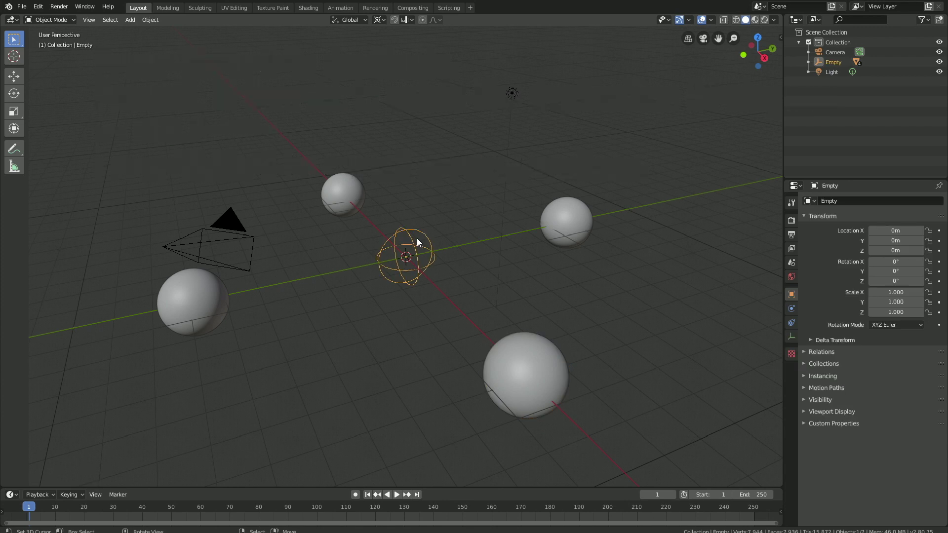
pyautogui.press('r')
pyautogui.write('x90')
pyautogui.press('Return')
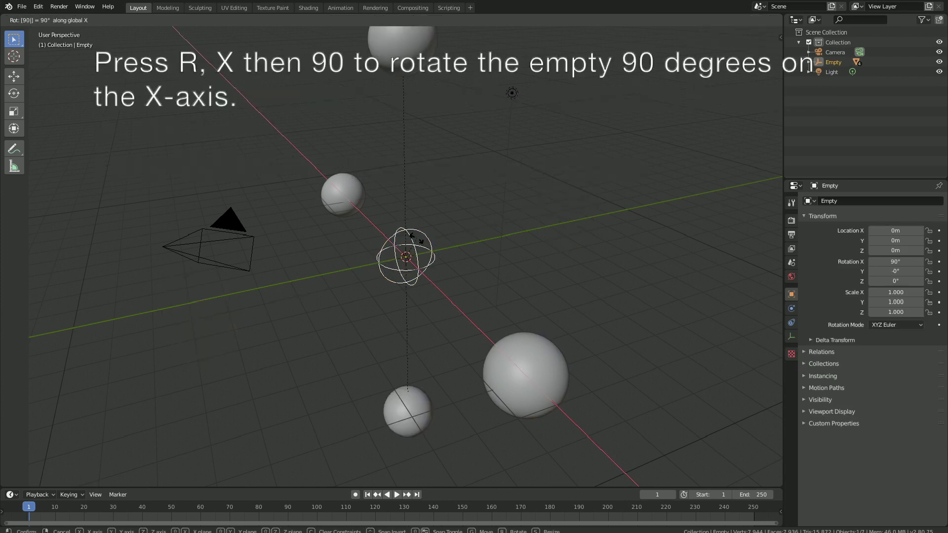
# Apply the Quick Smoke effect to the sphere directly above the empty.
pyautogui.moveTo(417, 243); pyautogui.dragTo(519, 263, button='middle')
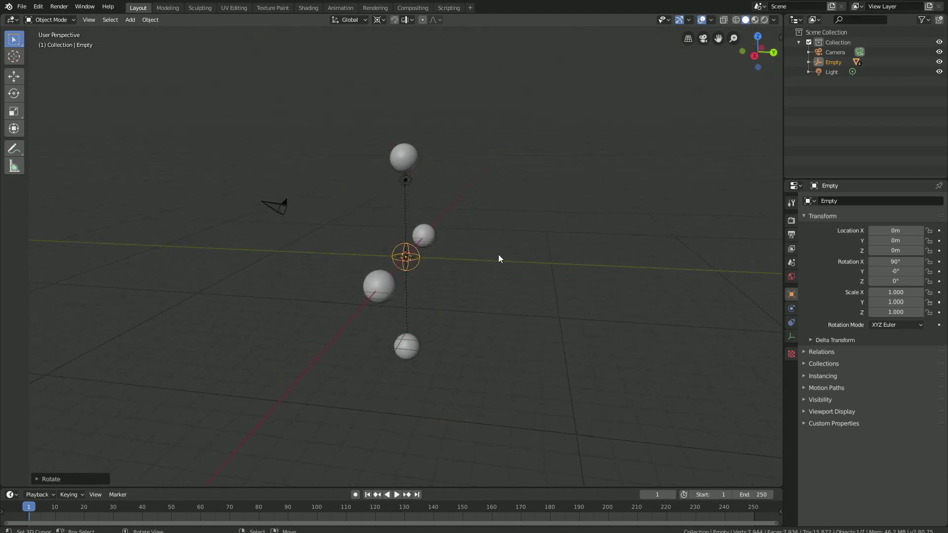
pyautogui.click(409, 156)
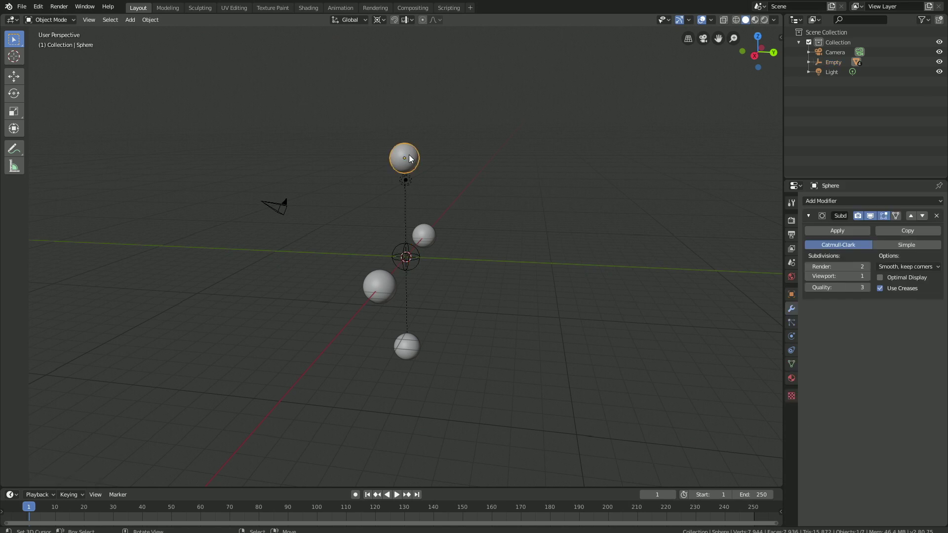
pyautogui.click(152, 21)
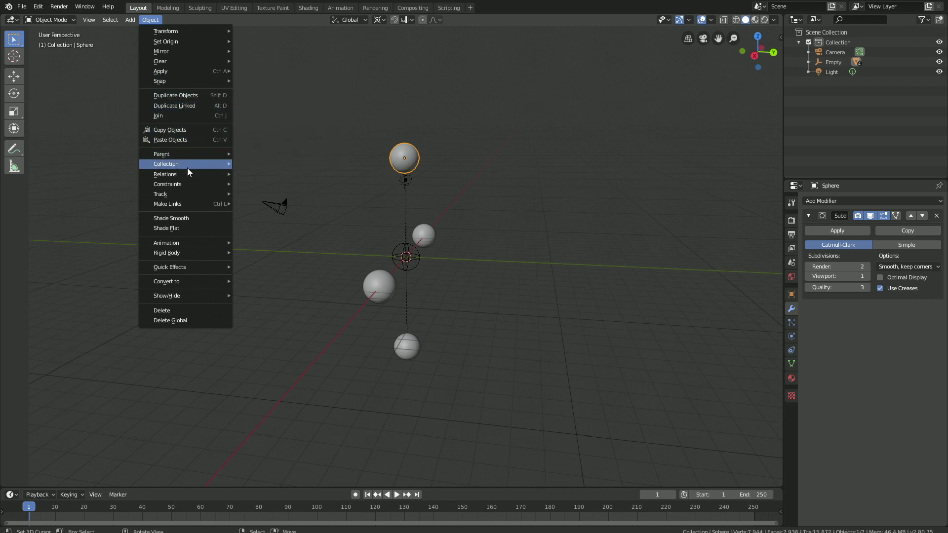
pyautogui.moveTo(206, 274)
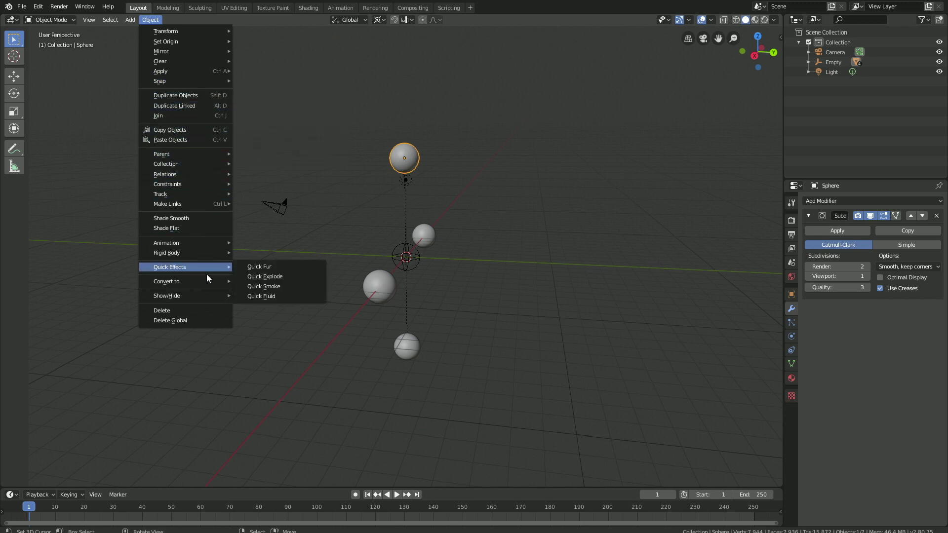
pyautogui.click(260, 286)
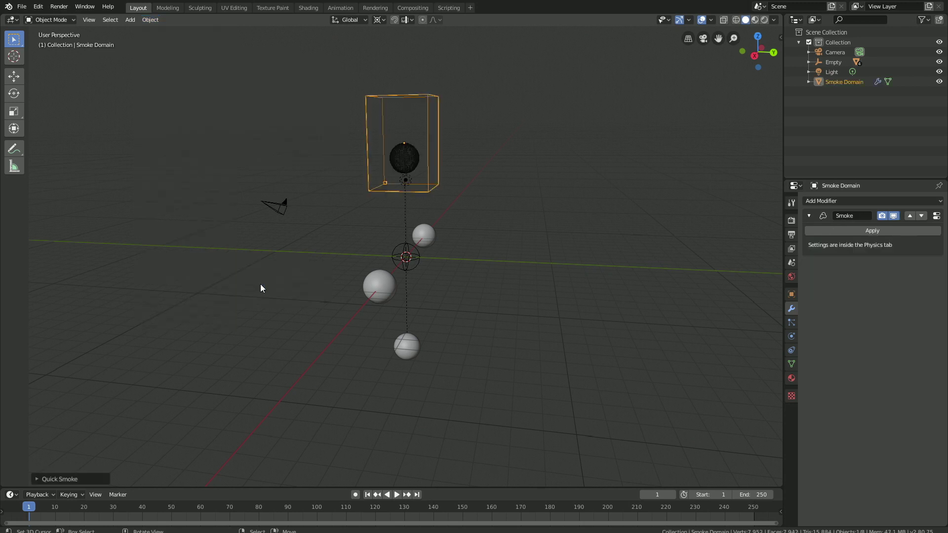
# Apply the Quick Smoke effect to the sphere behind the empty on the X axis.
pyautogui.click(428, 230)
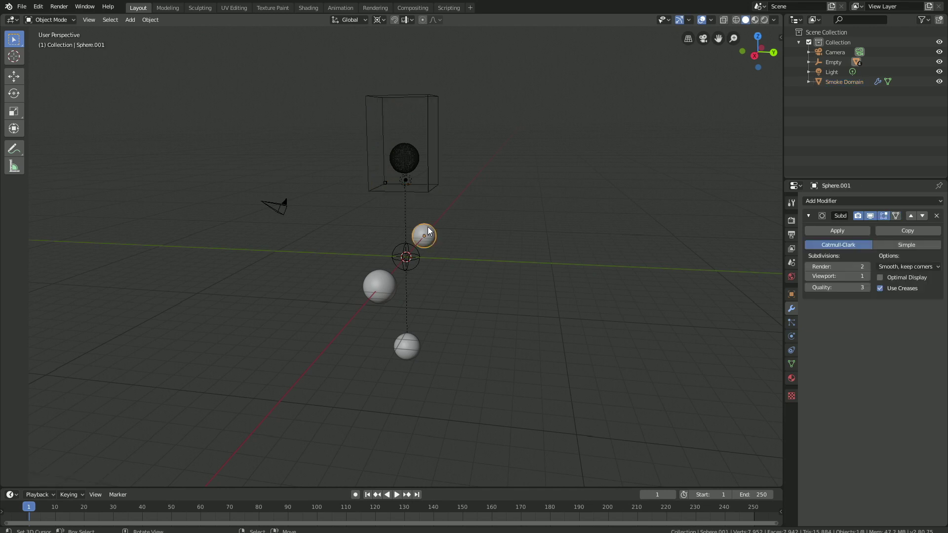
pyautogui.click(145, 20)
pyautogui.moveTo(202, 266)
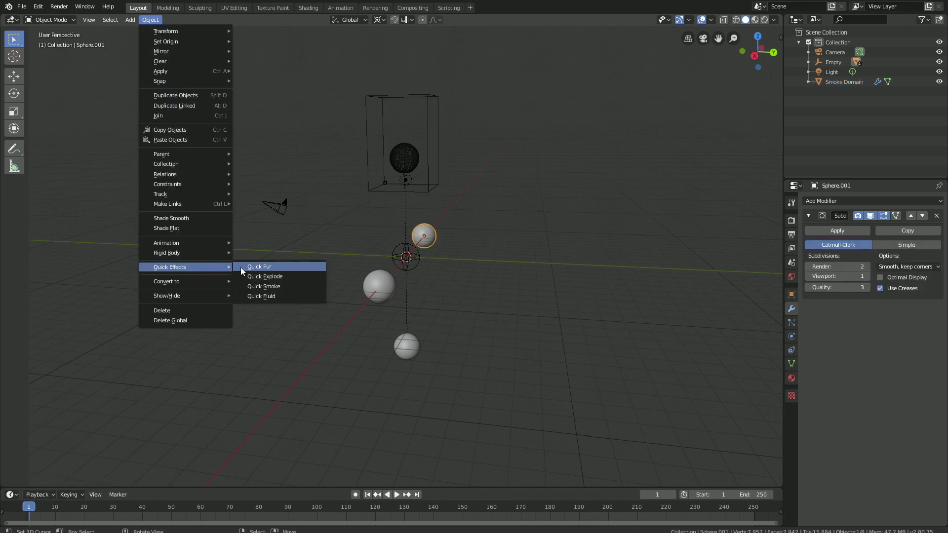
pyautogui.click(270, 285)
# Apply the Quick Smoke effect to the sphere in front of the empty on the X axis.
pyautogui.click(380, 286)
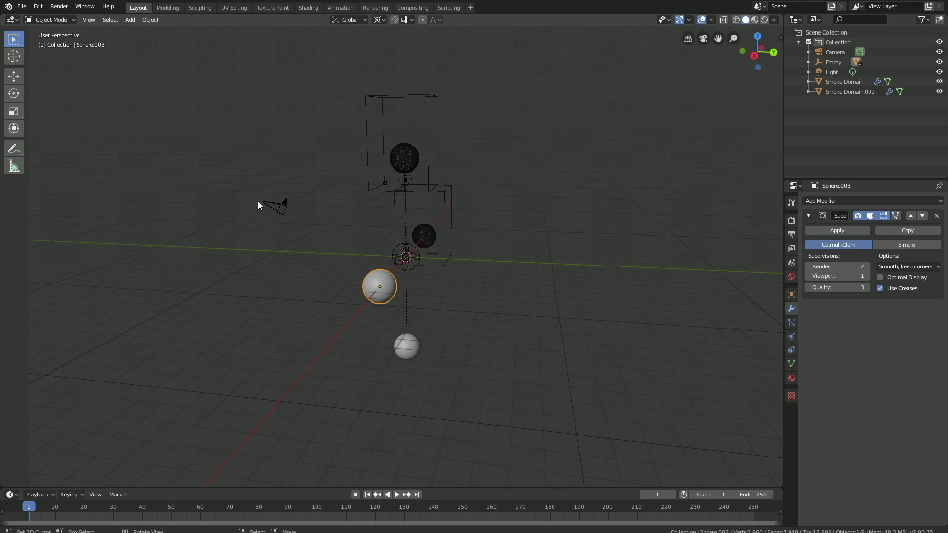
pyautogui.click(143, 23)
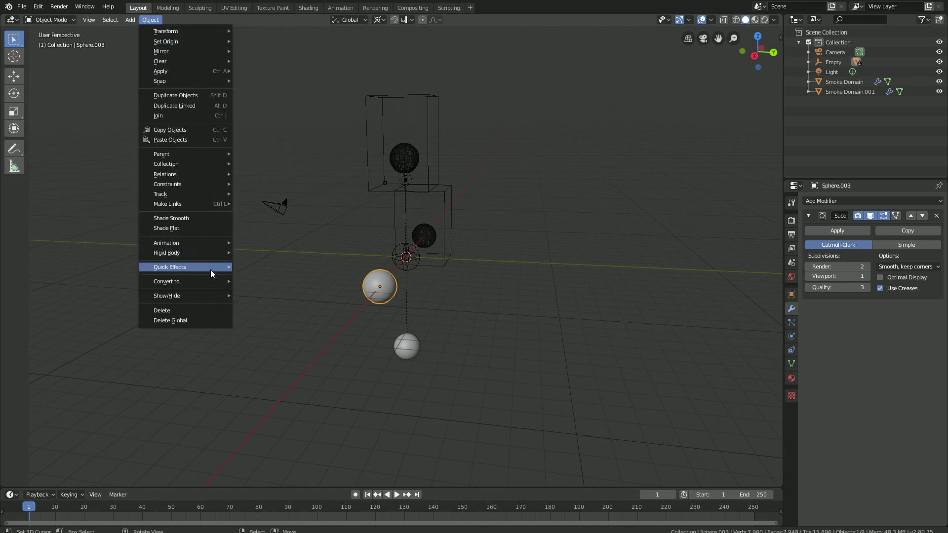
pyautogui.moveTo(211, 269)
pyautogui.click(269, 288)
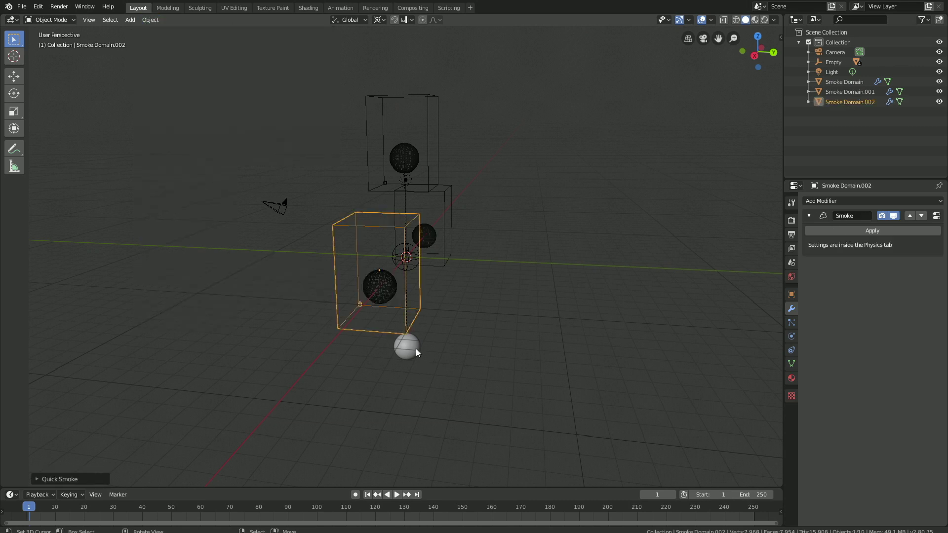
# Apply the Quick Smoke effect to the sphere directly below the empty.
pyautogui.click(412, 348)
pyautogui.click(149, 21)
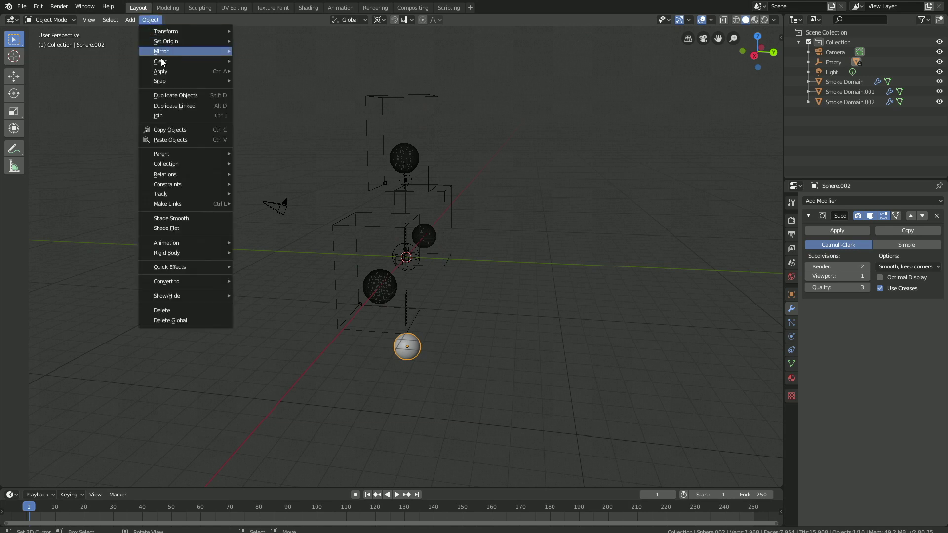
pyautogui.moveTo(196, 267)
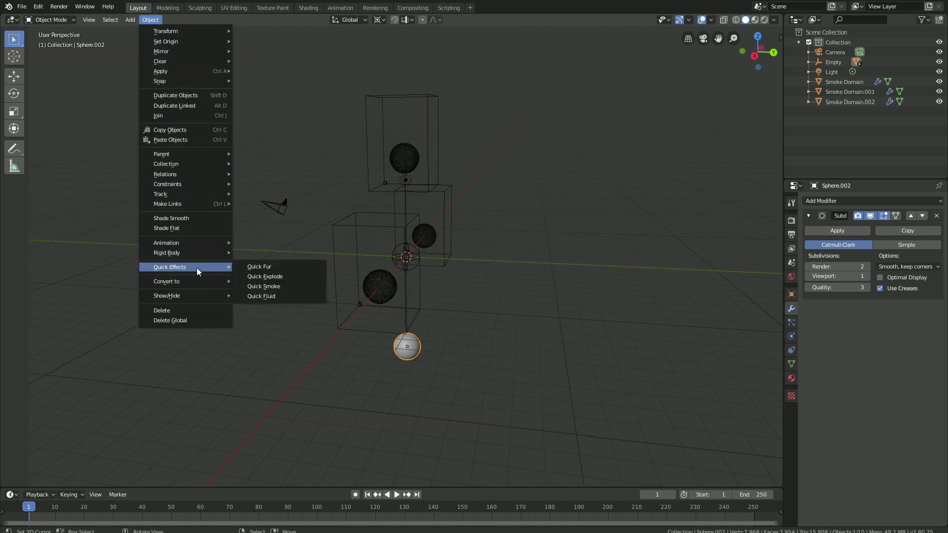
pyautogui.click(268, 286)
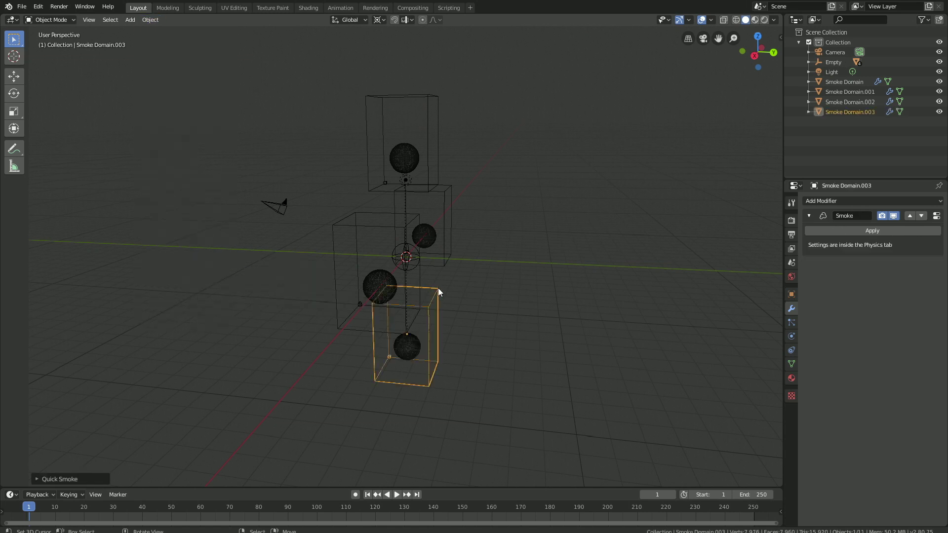
# Delete the three extra smoke domains, keeping only the one around the sphere above the empty.
pyautogui.press('x')
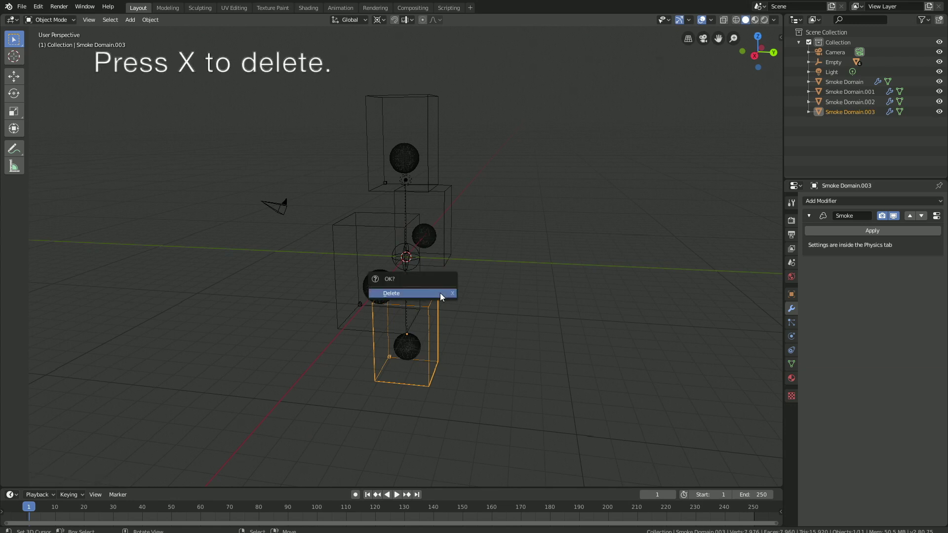
pyautogui.click(440, 293)
pyautogui.click(364, 209)
pyautogui.press('x')
pyautogui.click(364, 209)
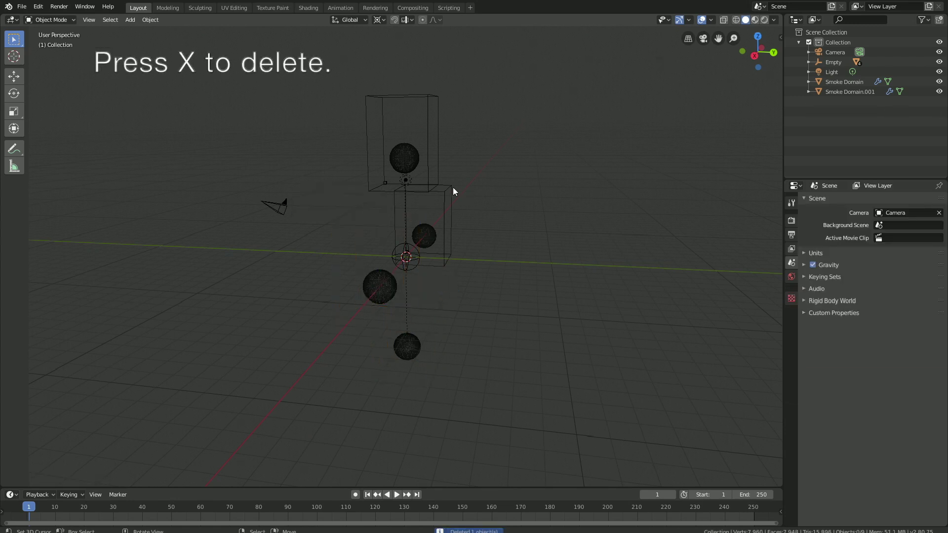
pyautogui.click(449, 185)
pyautogui.press('x')
pyautogui.click(449, 184)
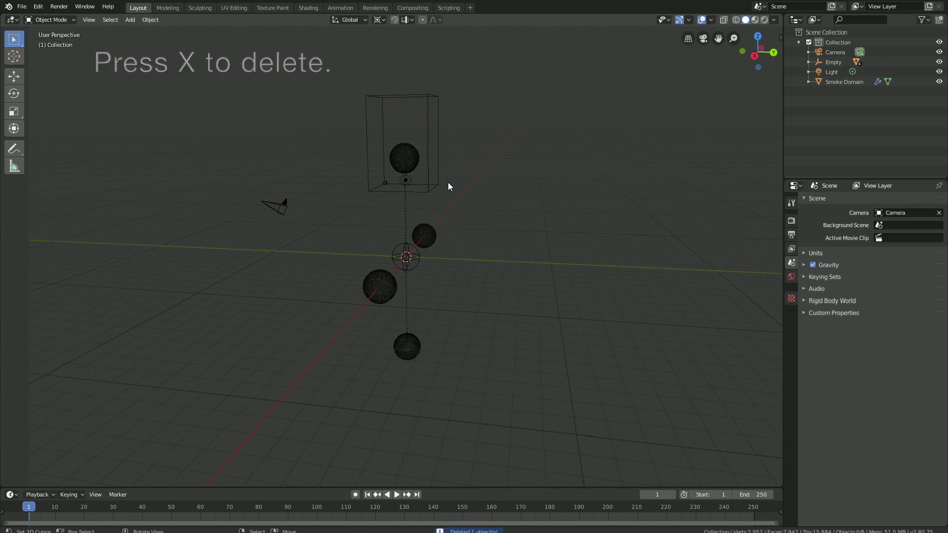
# Set the pivot point to Active Element and lower the remaining smoke domain about 7.4 m along Z onto the empty.
pyautogui.click(377, 21)
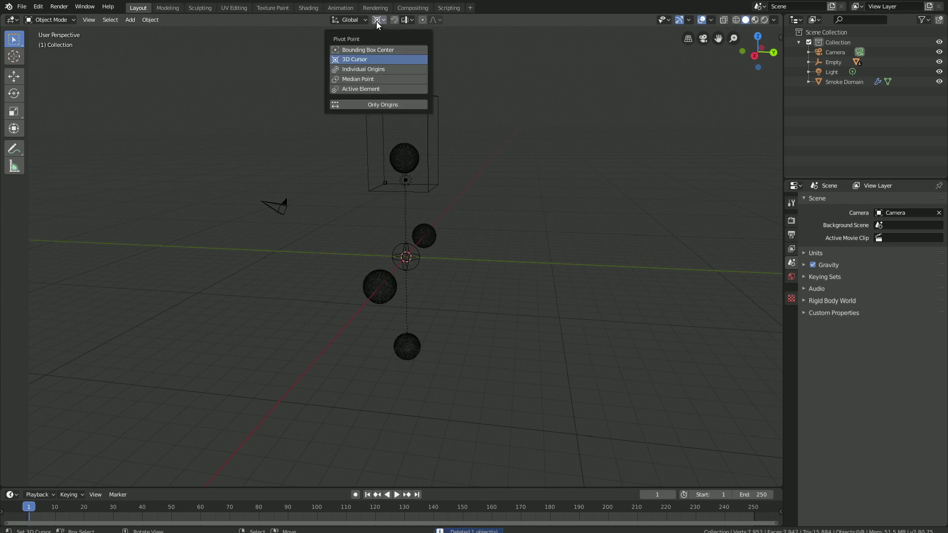
pyautogui.click(371, 86)
pyautogui.click(434, 109)
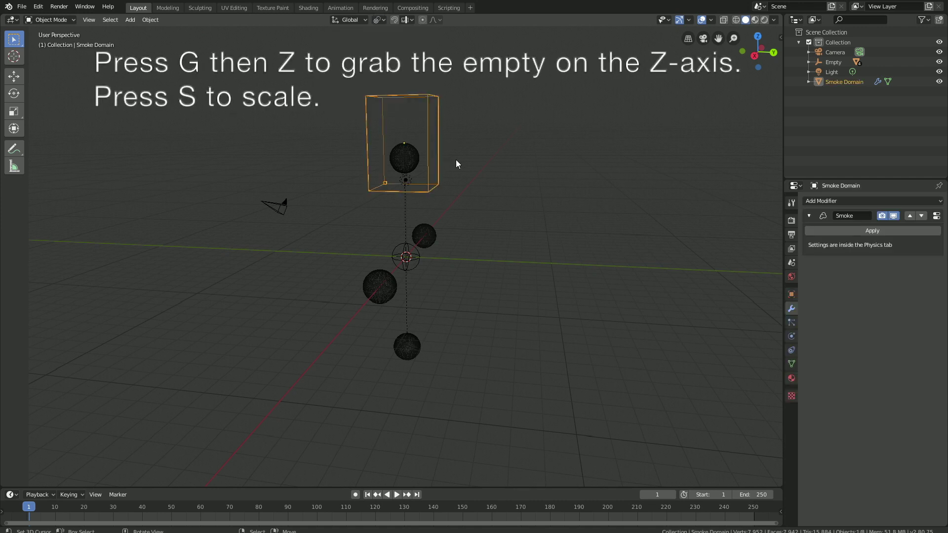
pyautogui.press('g')
pyautogui.press('z')
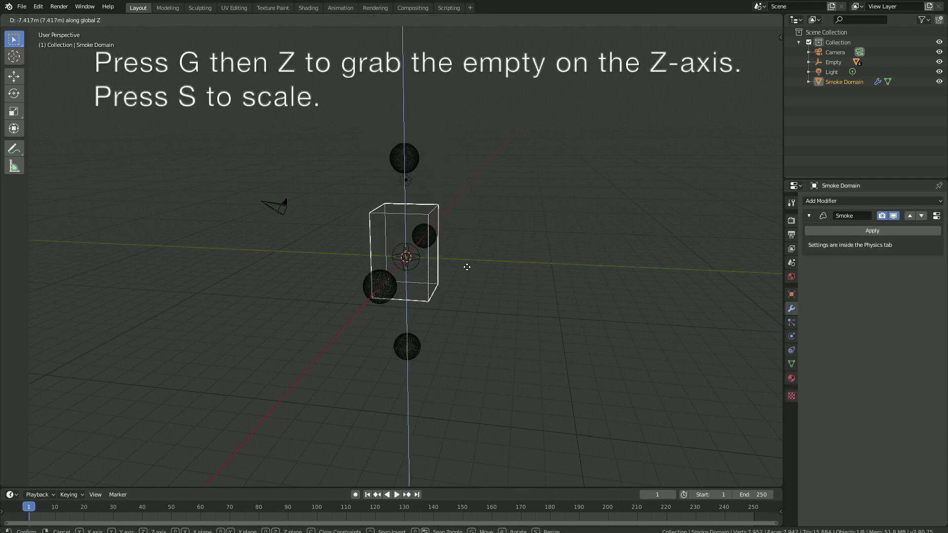
pyautogui.click(466, 262)
# Scale the smoke domain up uniformly until it encloses all four spheres with generous space around them.
pyautogui.press('s')
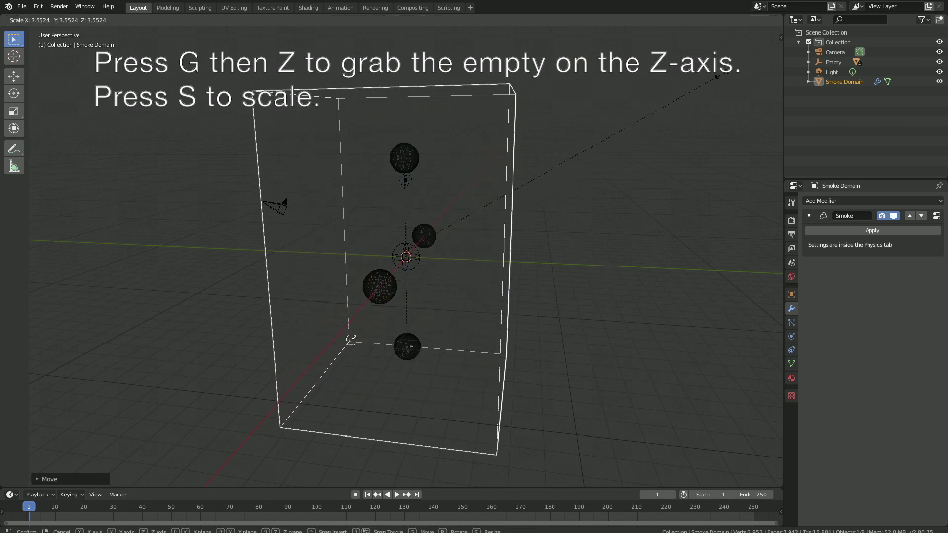
pyautogui.click(705, 83)
pyautogui.moveTo(709, 182); pyautogui.dragTo(602, 210, button='middle')
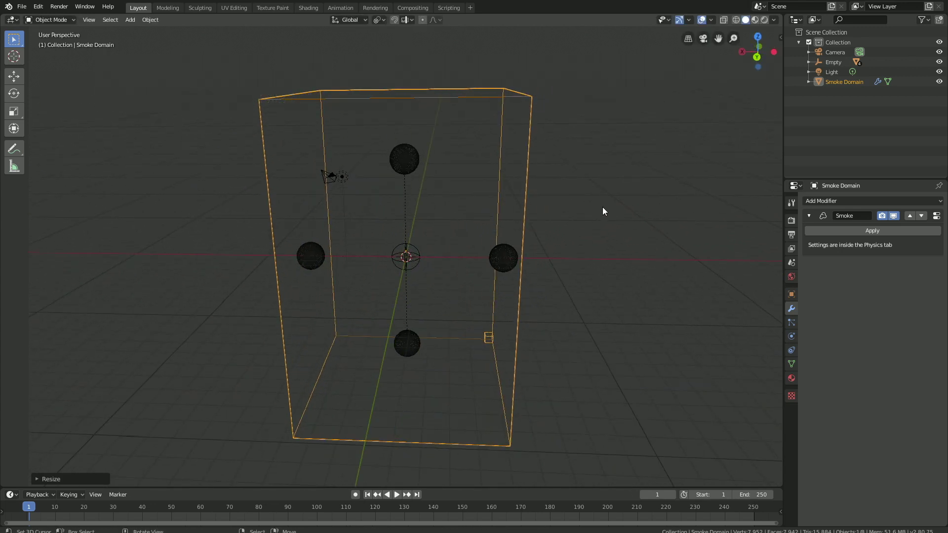
pyautogui.press('s')
pyautogui.click(68, 226)
# Move the enlarged smoke domain along the Z axis so the spheres sit in its upper part.
pyautogui.scroll(-5, 211, 217)
pyautogui.moveTo(212, 218); pyautogui.dragTo(430, 229, button='middle')
pyautogui.press('g')
pyautogui.press('z')
pyautogui.click(387, 230)
# Scale the smoke domain along the X axis only.
pyautogui.press('s')
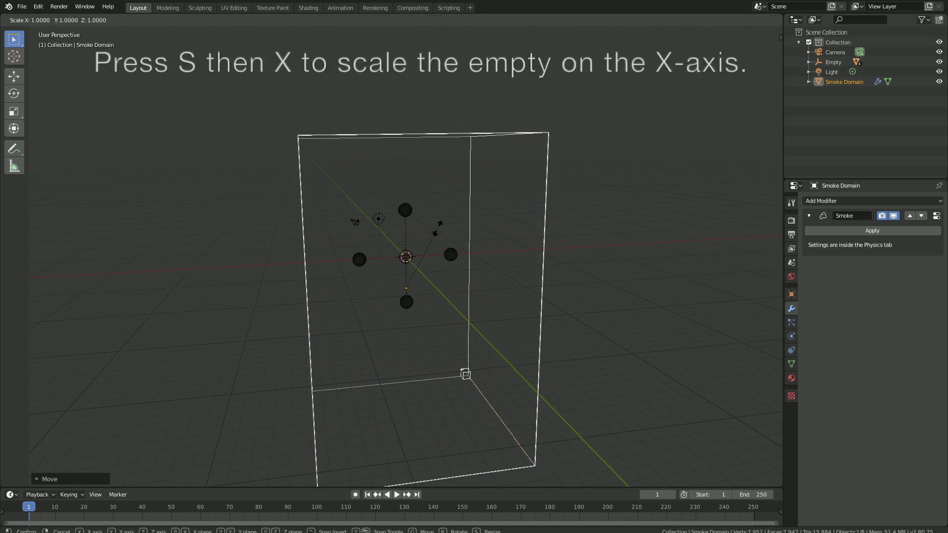
pyautogui.press('x')
pyautogui.click(447, 253)
pyautogui.moveTo(447, 254); pyautogui.dragTo(505, 247, button='middle')
pyautogui.scroll(-5, 504, 248)
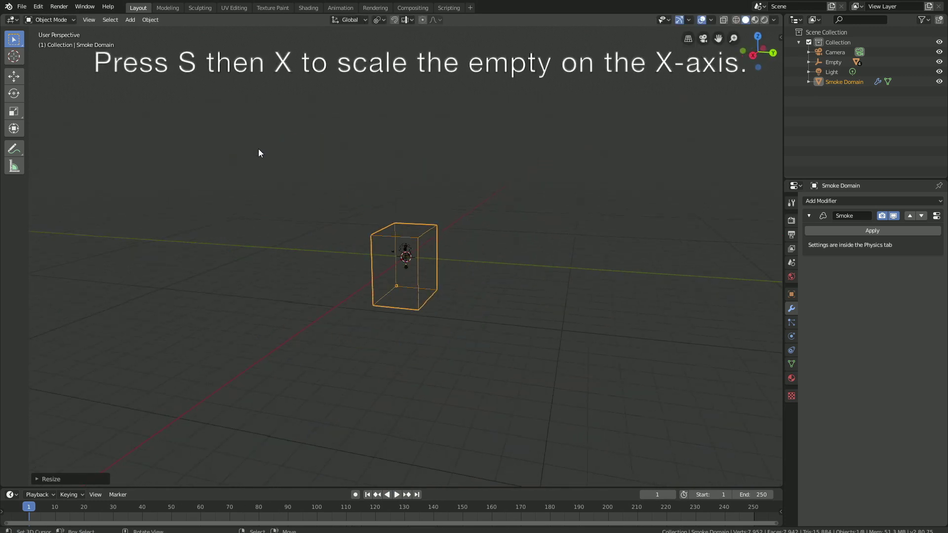
# In Edit Mode, move the domain's positive-Y face about 156 m along Y to form a long tunnel, and return to Object Mode.
pyautogui.click(65, 19)
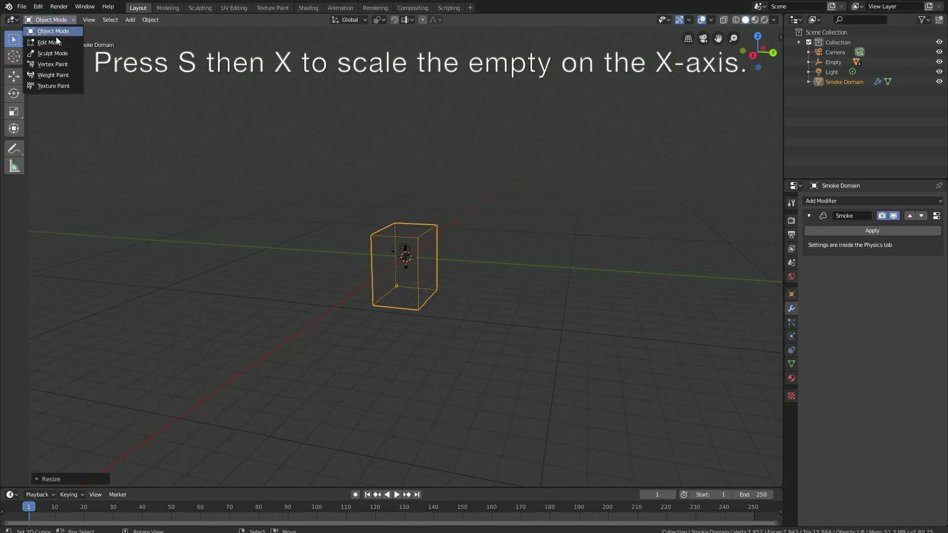
pyautogui.click(55, 39)
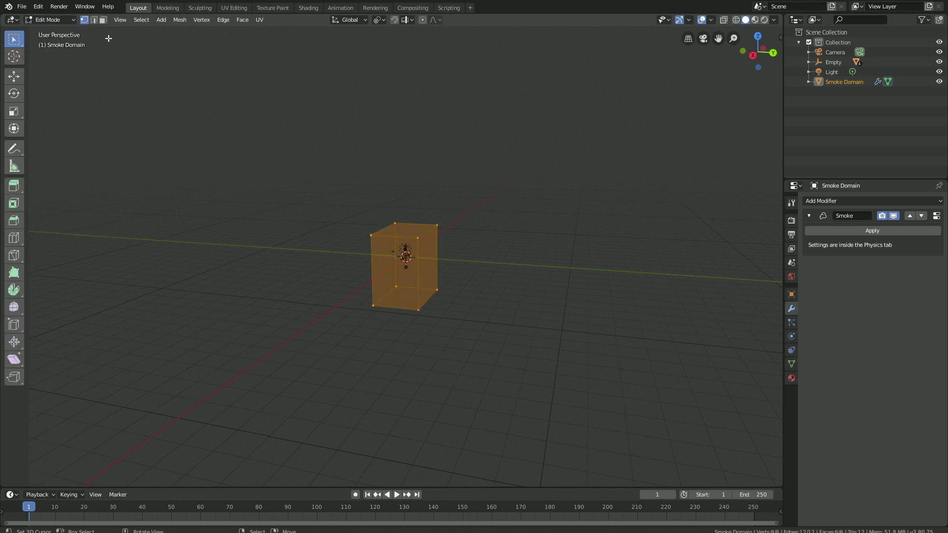
pyautogui.click(103, 19)
pyautogui.click(434, 260)
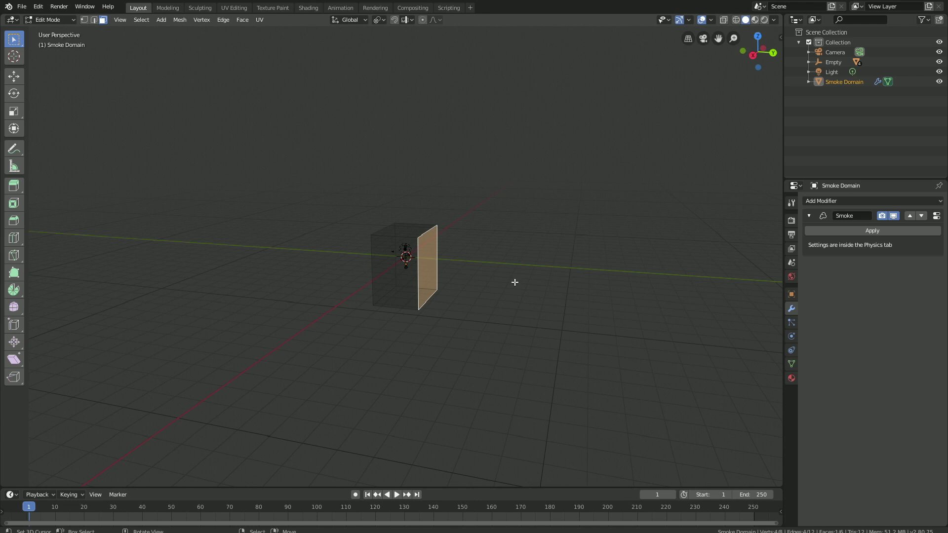
pyautogui.press('g')
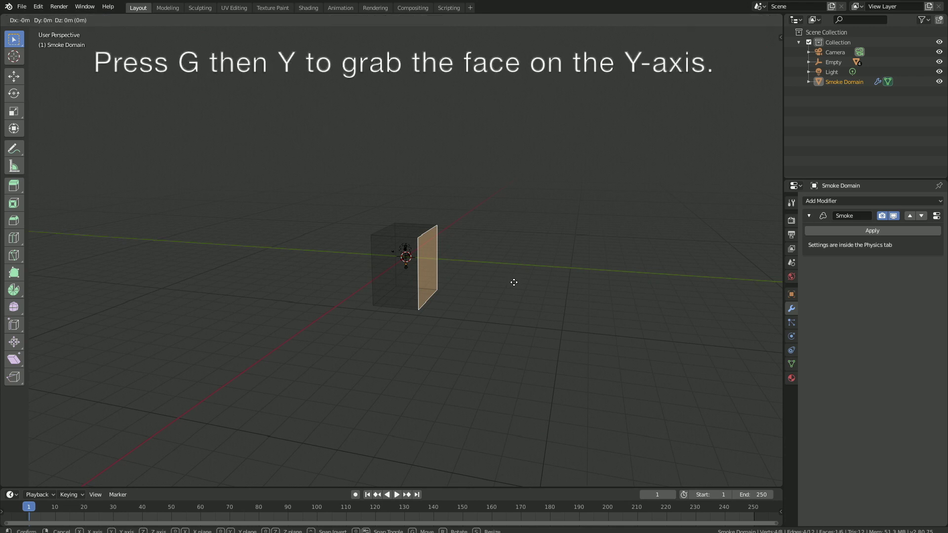
pyautogui.press('y')
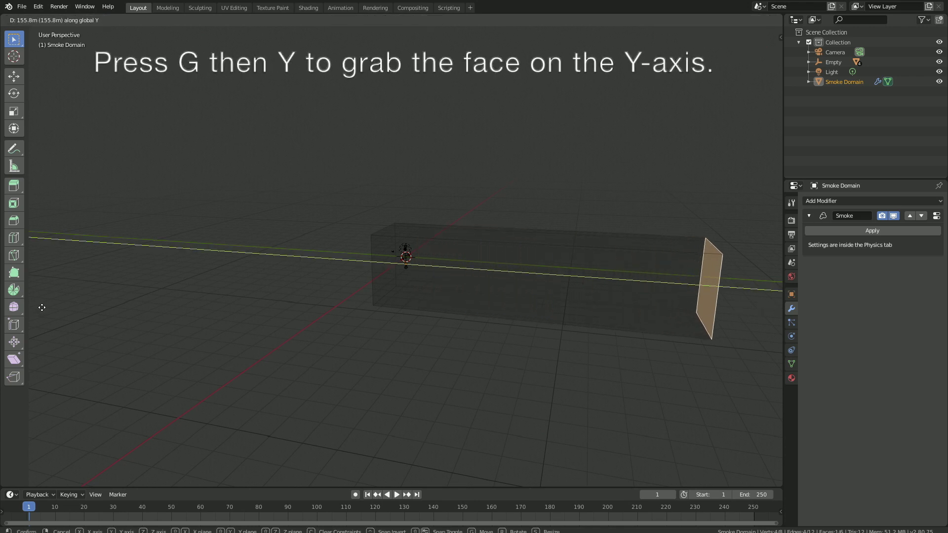
pyautogui.click(42, 307)
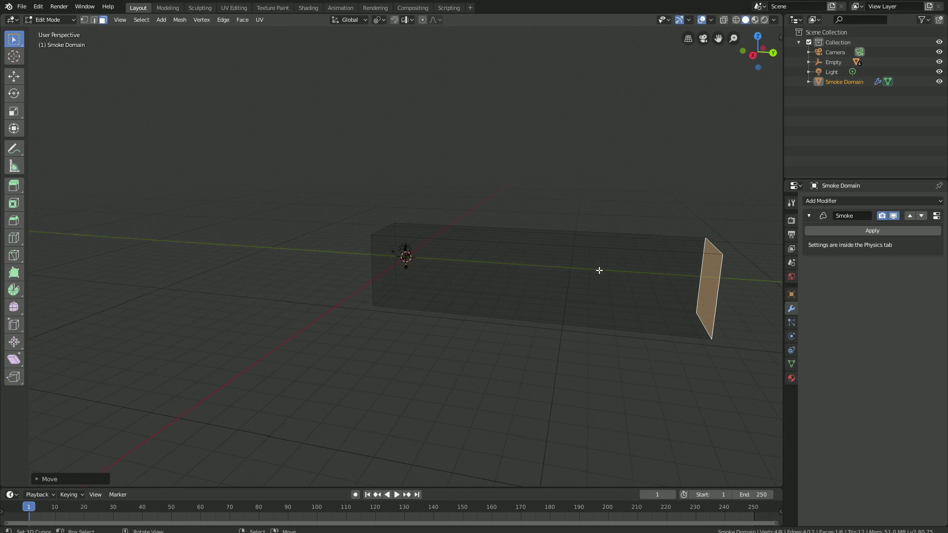
pyautogui.scroll(-5, 598, 271)
pyautogui.moveTo(640, 269); pyautogui.dragTo(572, 274, button='middle')
pyautogui.click(48, 20)
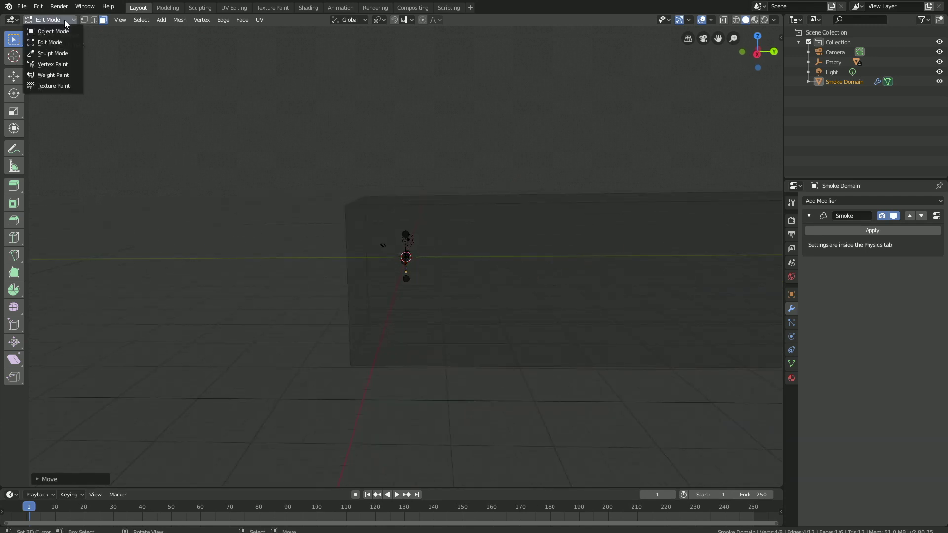
pyautogui.click(66, 29)
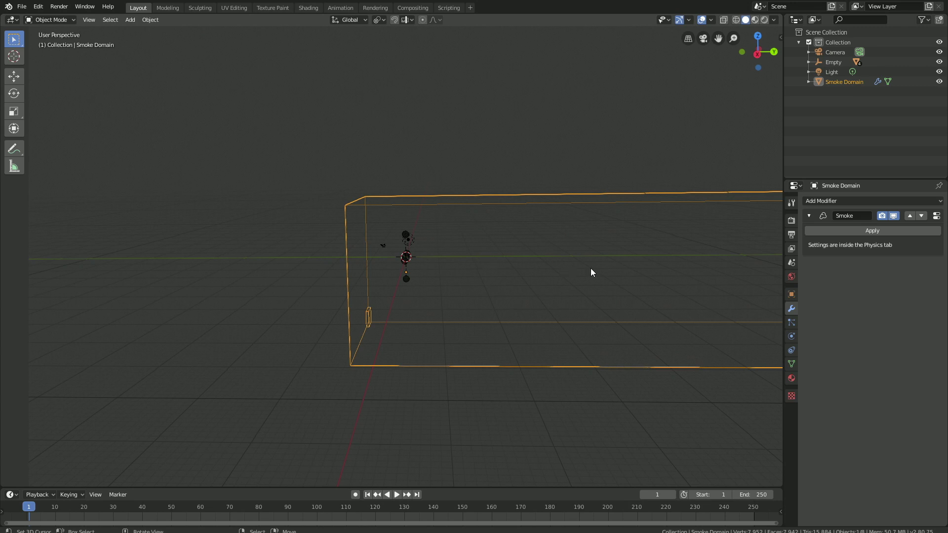
# Insert single keyframes on the empty's Y location and Y rotation at frame 1.
pyautogui.moveTo(593, 271); pyautogui.dragTo(557, 268, button='middle')
pyautogui.scroll(-2, 450, 262)
pyautogui.scroll(6, 449, 264)
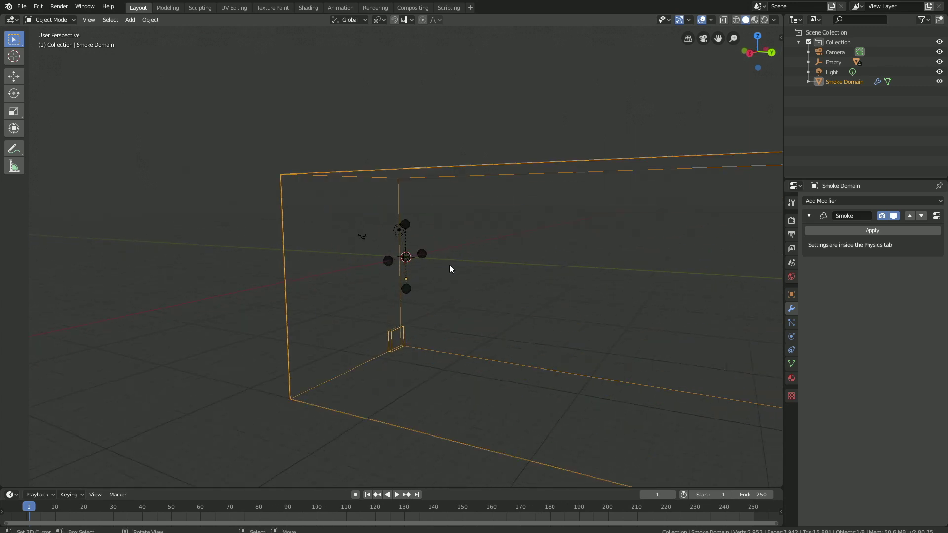
pyautogui.click(410, 248)
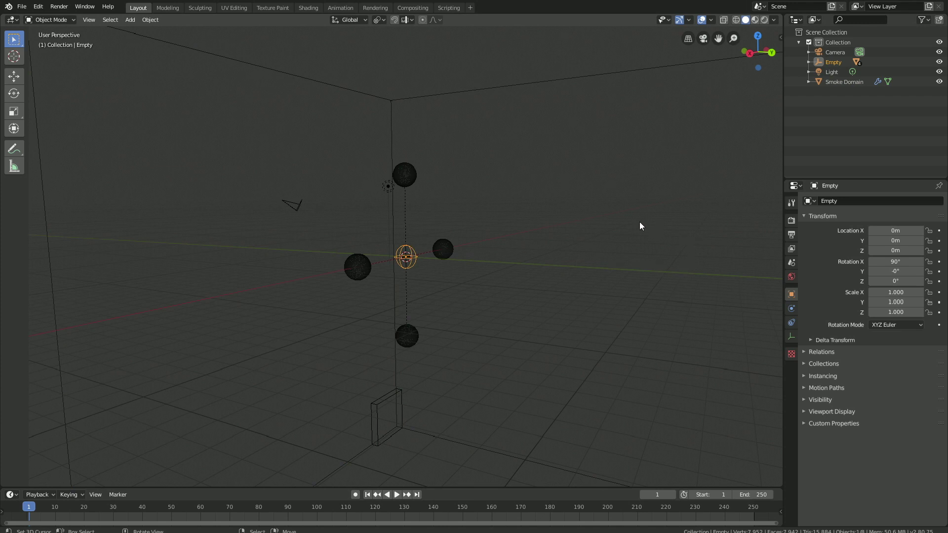
pyautogui.press('n')
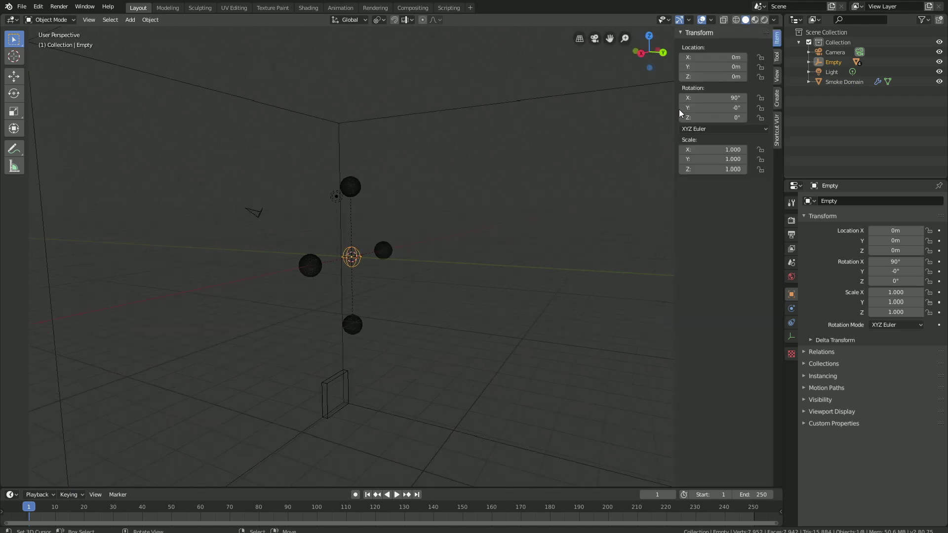
pyautogui.rightClick(707, 69)
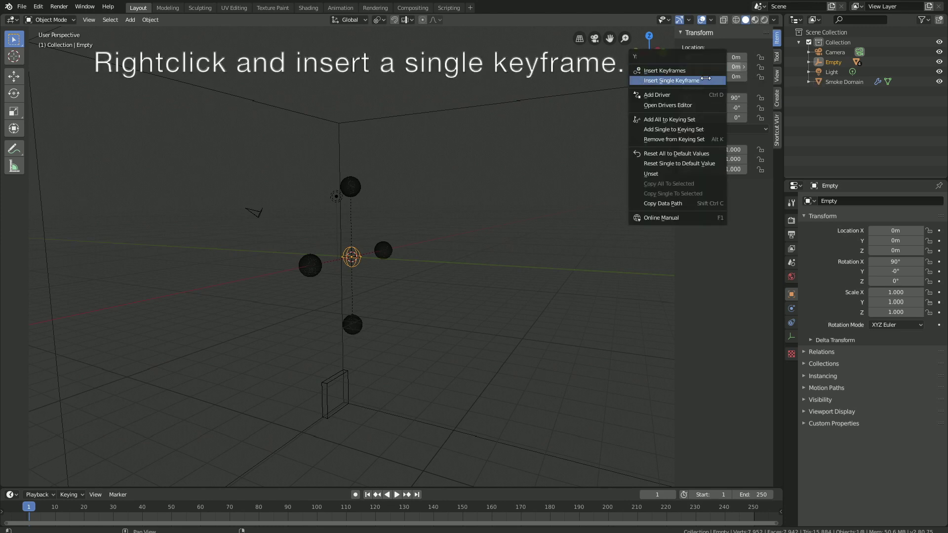
pyautogui.click(706, 79)
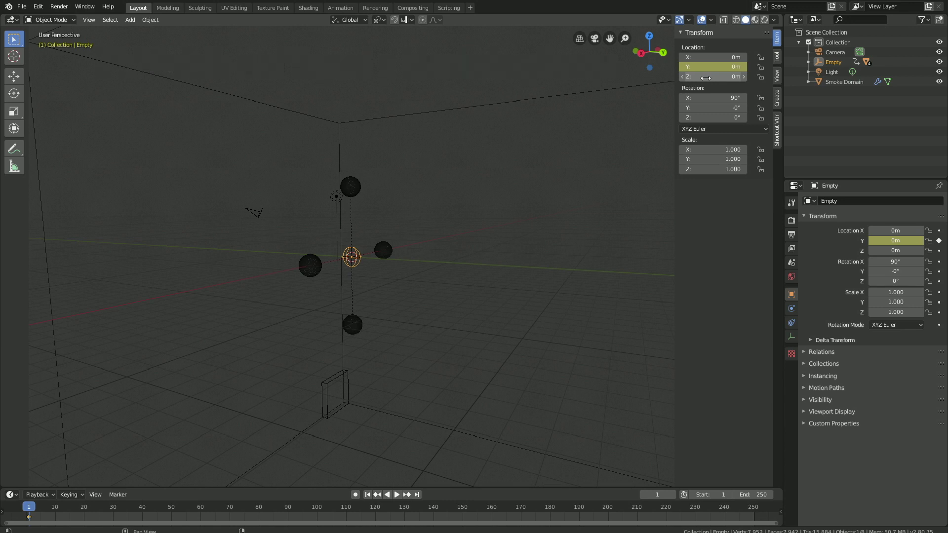
pyautogui.rightClick(713, 106)
pyautogui.click(709, 104)
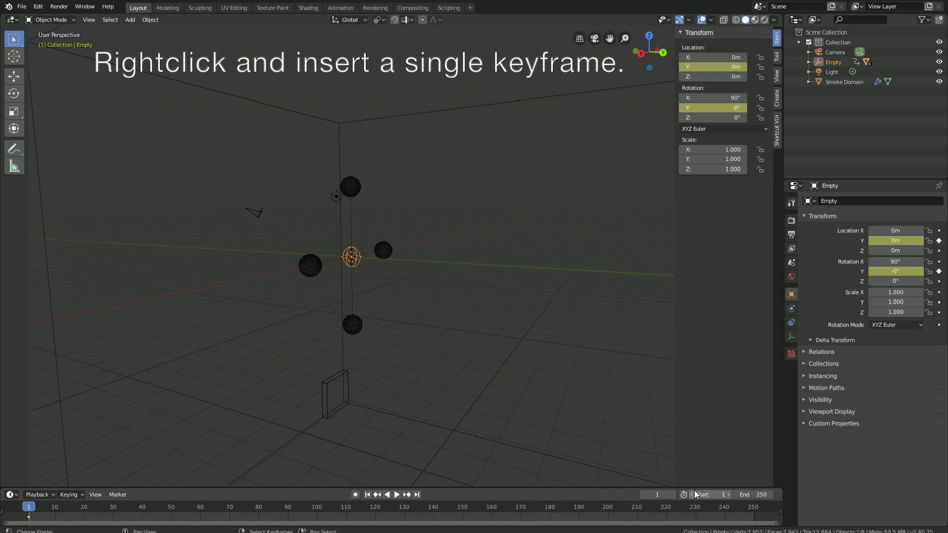
# At frame 250, set the empty's Y location to about 161.86 m near the domain's far end and keyframe it.
pyautogui.click(656, 493)
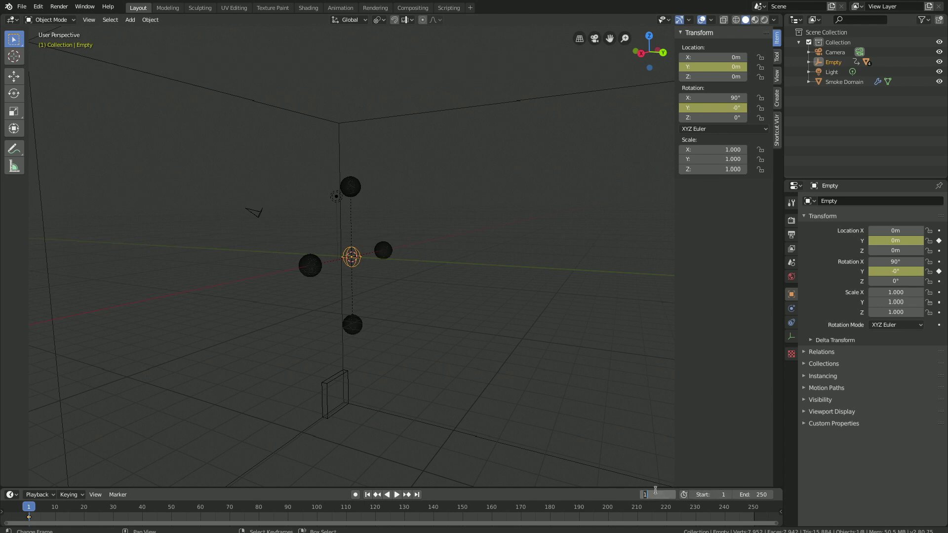
pyautogui.write('250')
pyautogui.press('Return')
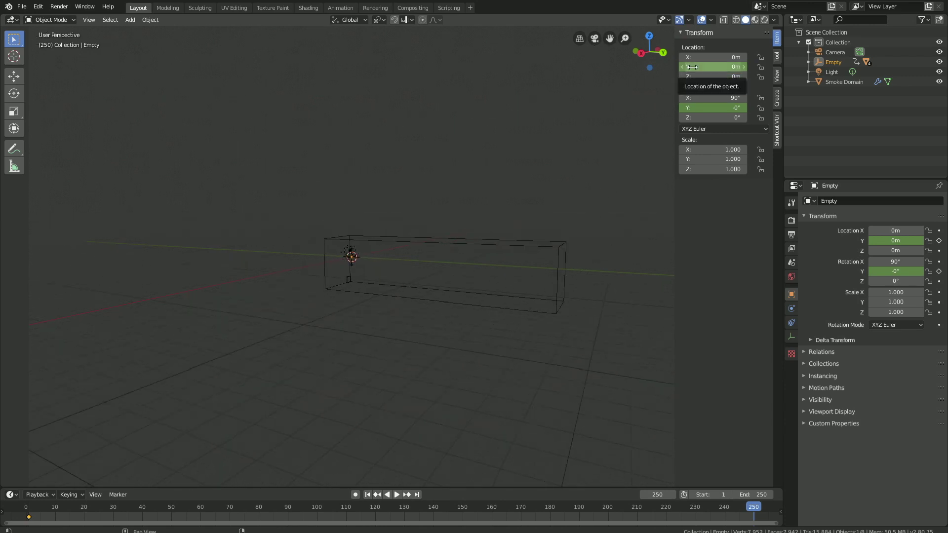
pyautogui.moveTo(713, 67); pyautogui.dragTo(733, 67)
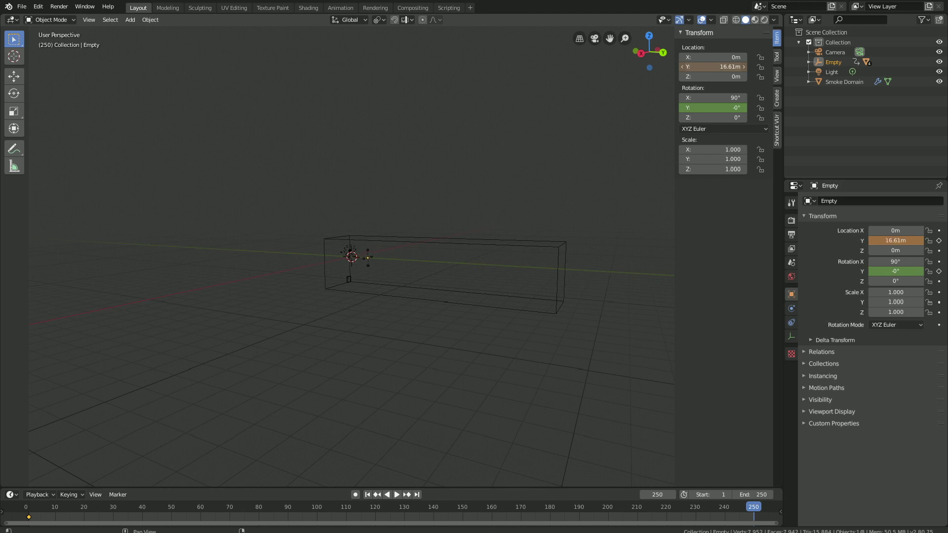
pyautogui.moveTo(713, 67); pyautogui.dragTo(734, 67)
pyautogui.moveTo(714, 67)
pyautogui.mouseDown()
pyautogui.moveTo(729, 67)
pyautogui.moveTo(717, 66)
pyautogui.mouseUp()
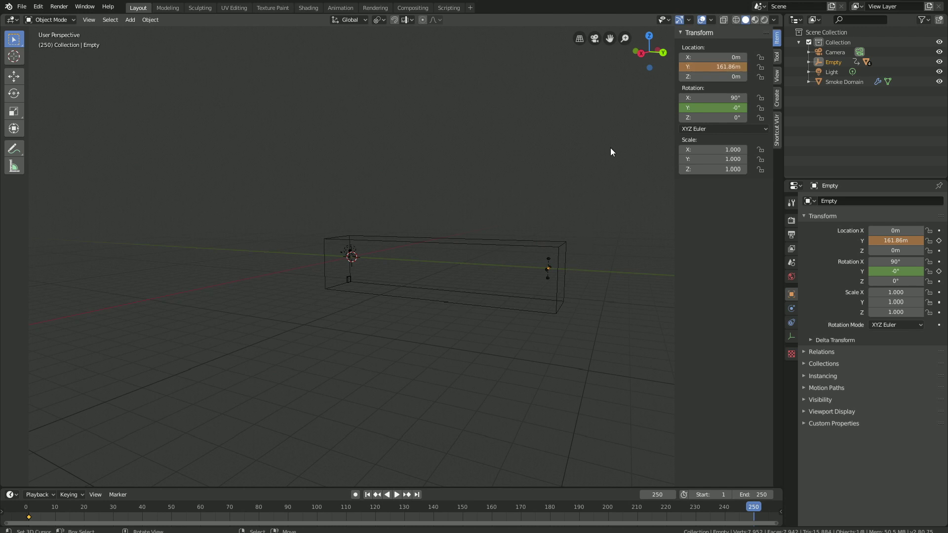
pyautogui.press('i')
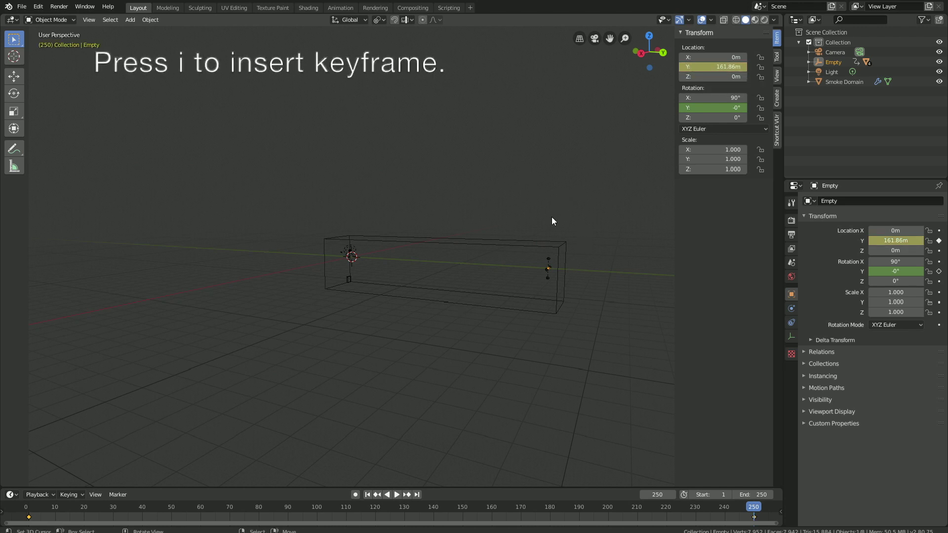
# At frame 250, set the empty's Y rotation to -1000° and keyframe it.
pyautogui.press('KP_Decimal')
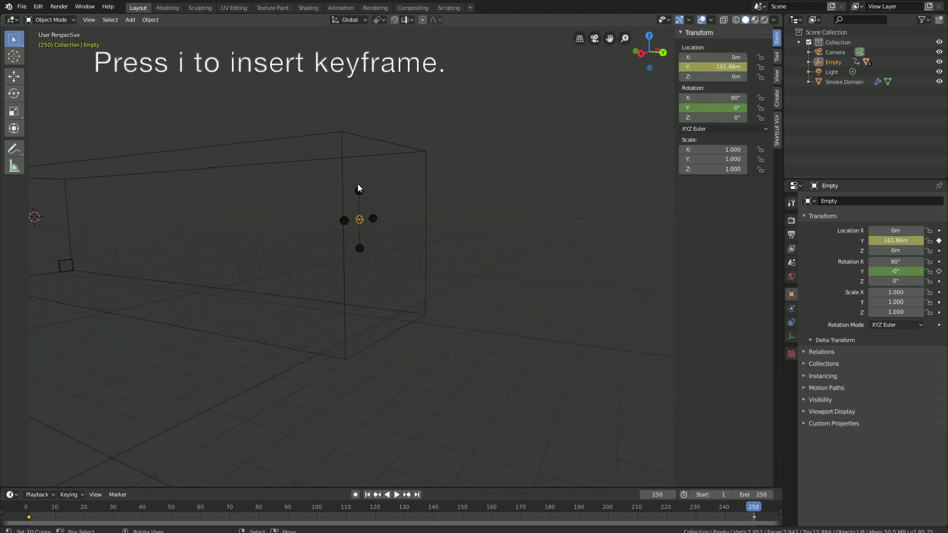
pyautogui.scroll(6, 357, 184)
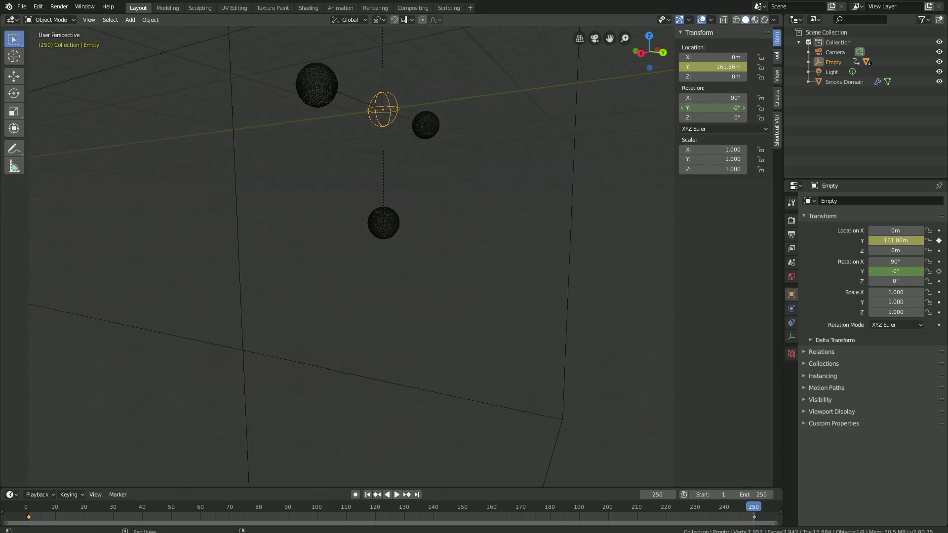
pyautogui.moveTo(713, 107)
pyautogui.mouseDown()
pyautogui.moveTo(744, 108)
pyautogui.moveTo(709, 108)
pyautogui.moveTo(732, 104)
pyautogui.mouseUp()
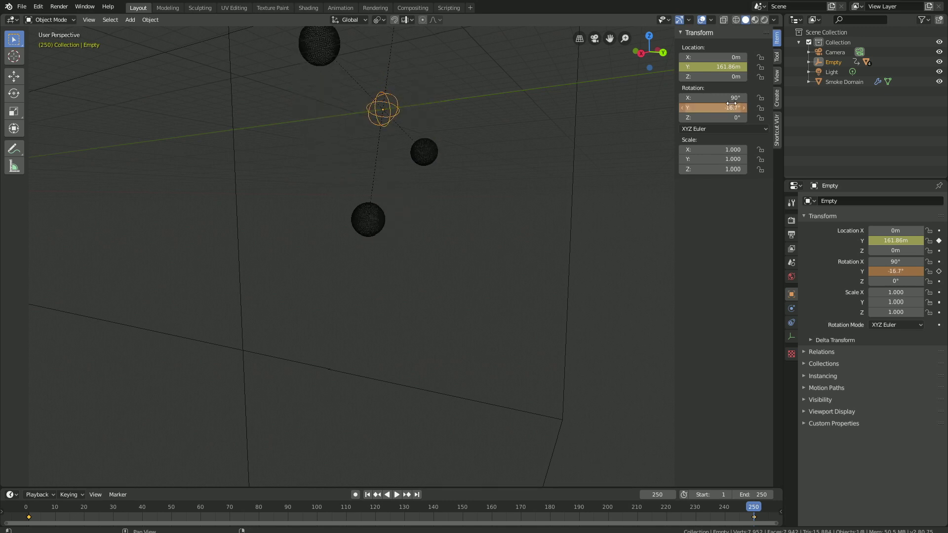
pyautogui.click(728, 107)
pyautogui.hotkey('ctrl', 'a')
pyautogui.write('-1000')
pyautogui.press('Return')
pyautogui.press('i')
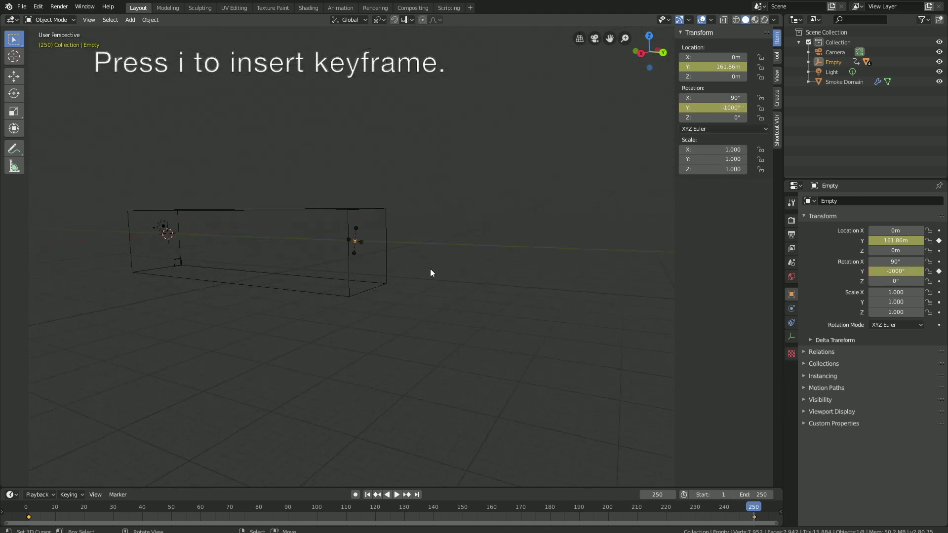
# Scrub the timeline back to frame 229 to check the empty's movement and rotation through the domain.
pyautogui.click(749, 517)
pyautogui.moveTo(749, 519); pyautogui.dragTo(693, 517)
pyautogui.press('space')
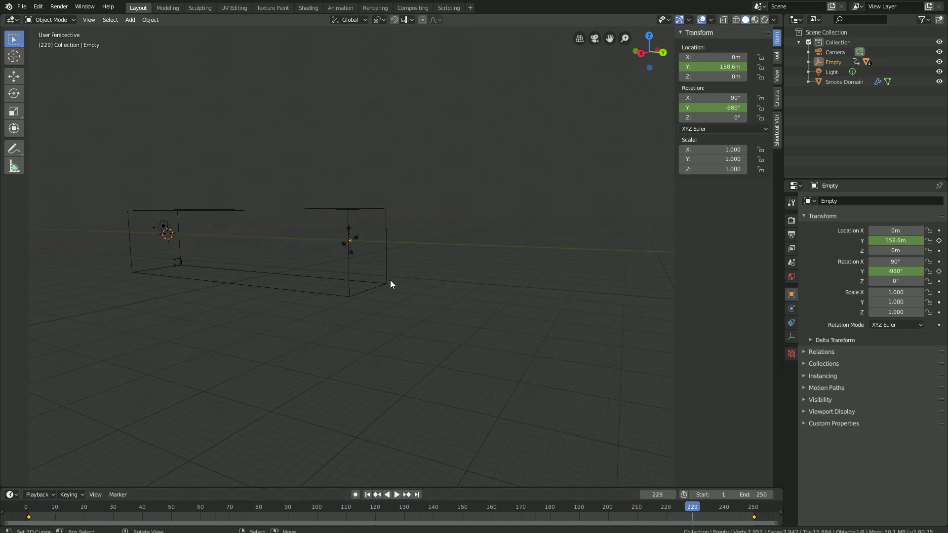
pyautogui.moveTo(390, 280); pyautogui.dragTo(371, 171, button='middle')
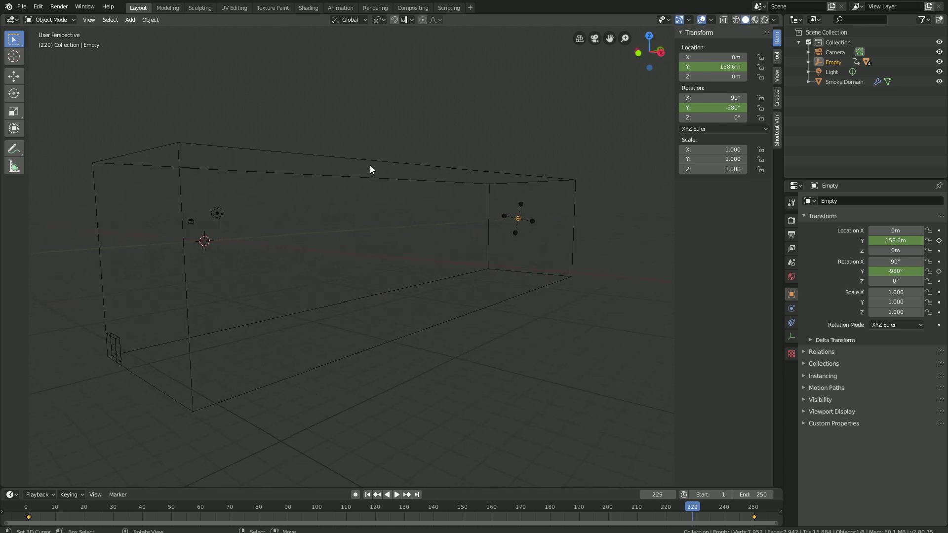
# Save the project as a new Blender file named tutorial in the Heavy smoke 2.8 folder.
pyautogui.click(21, 7)
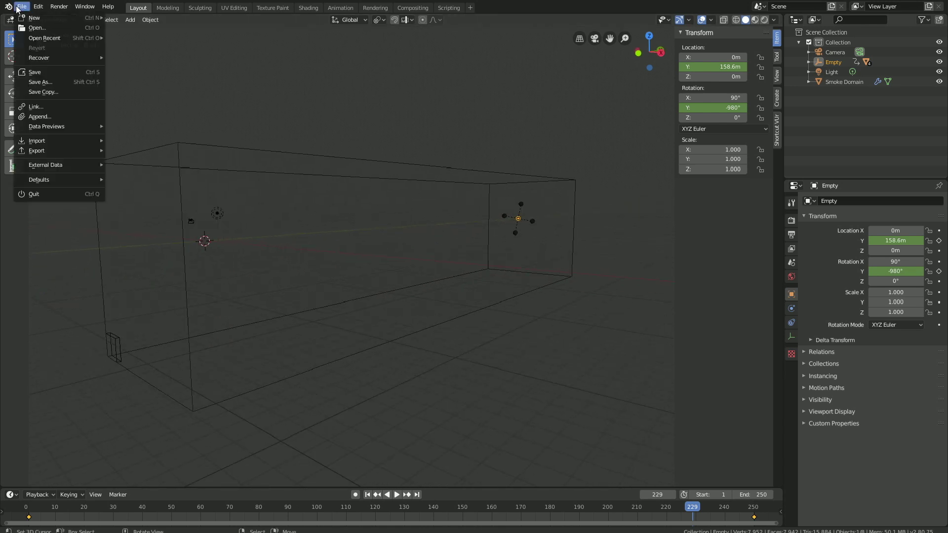
pyautogui.click(39, 81)
pyautogui.click(174, 44)
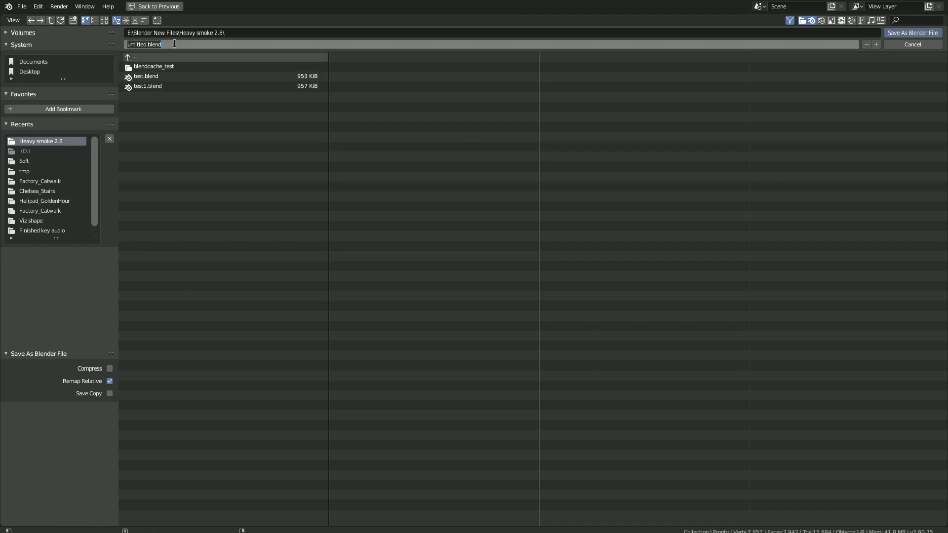
pyautogui.write('tutorial')
pyautogui.press('Return')
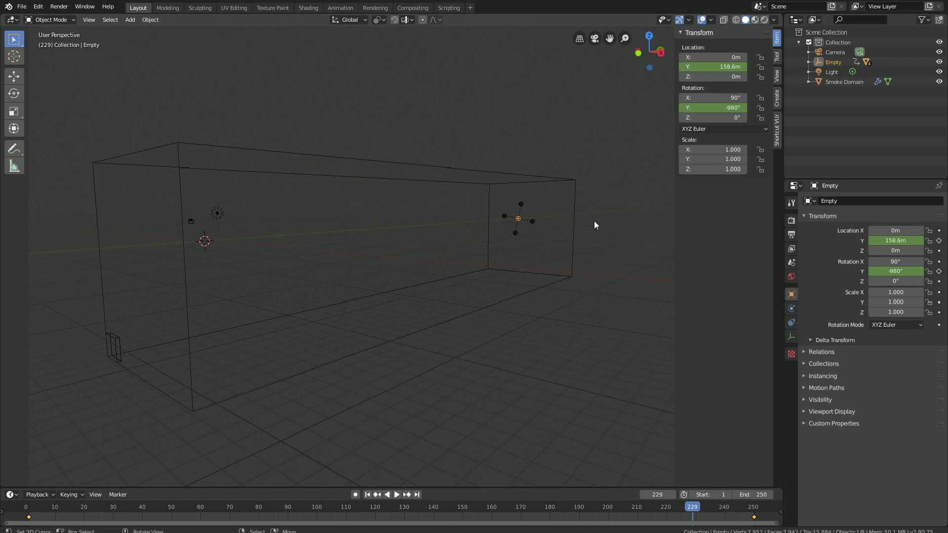
# Set the smoke domain's physics resolution divisions to 200.
pyautogui.click(573, 206)
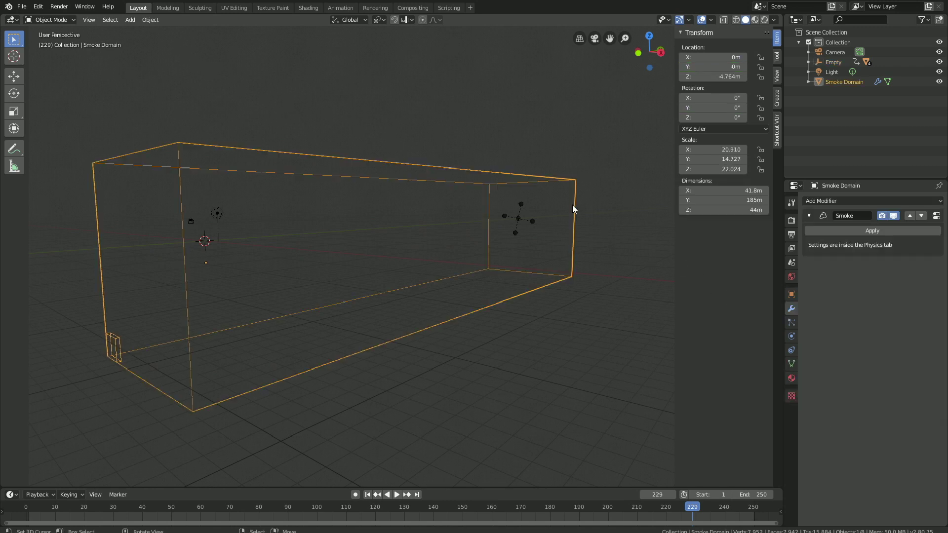
pyautogui.click(792, 338)
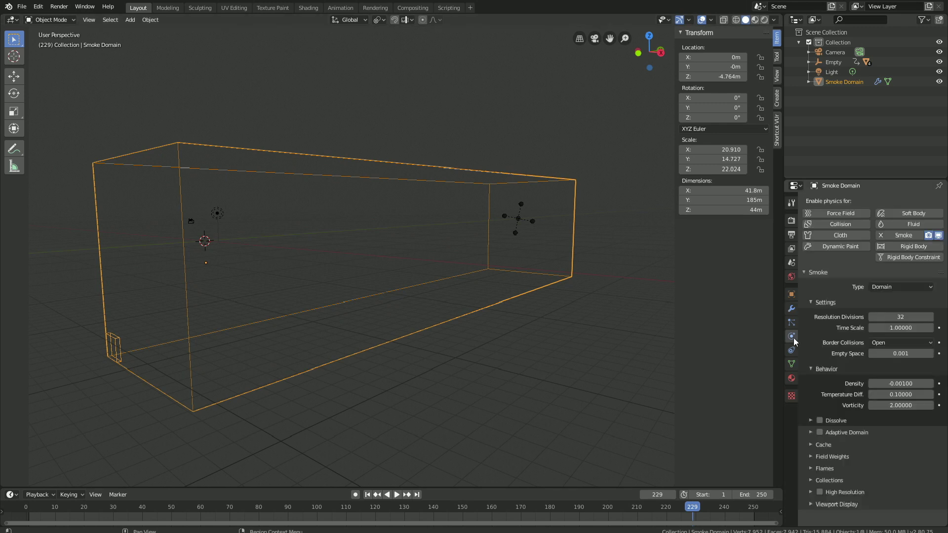
pyautogui.click(886, 316)
pyautogui.write('200')
pyautogui.press('Return')
# Set the smoke domain's behavior density to -0.08 and its temperature difference to 0.01.
pyautogui.click(913, 383)
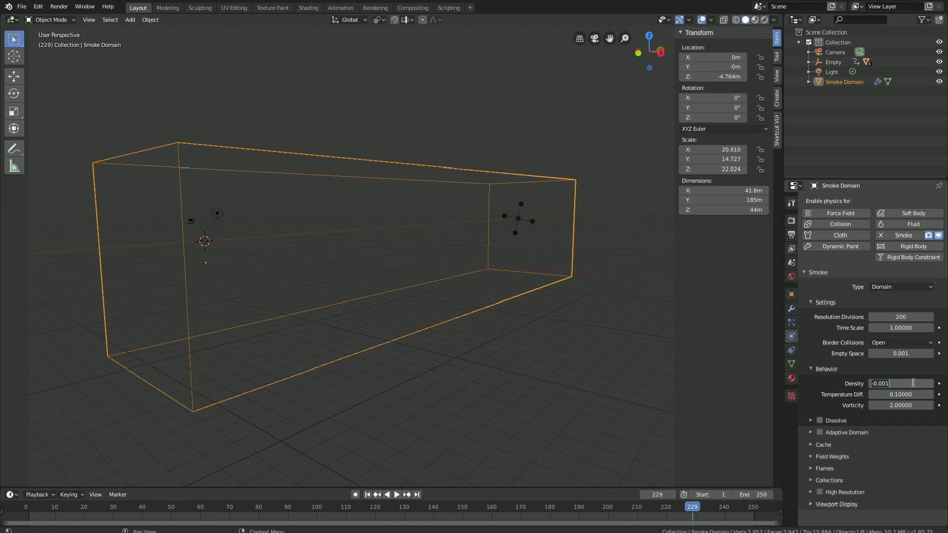
pyautogui.write('-0.08')
pyautogui.press('Return')
pyautogui.click(905, 393)
pyautogui.write('.01')
pyautogui.press('Return')
# Enable High Resolution on the smoke domain and set its resolution divisions to 3.
pyautogui.click(820, 492)
pyautogui.click(811, 492)
pyautogui.scroll(-3, 820, 480)
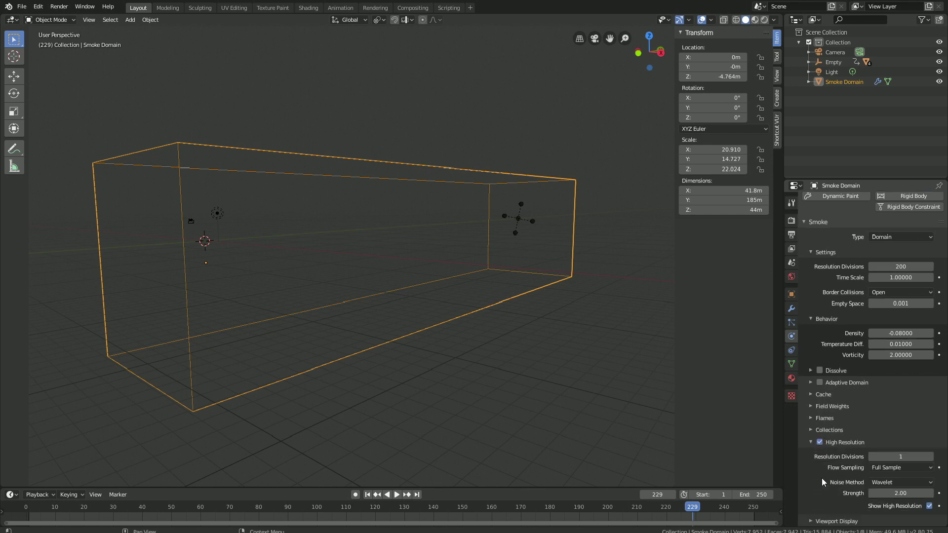
pyautogui.click(899, 456)
pyautogui.write('3')
pyautogui.press('Return')
# Bake the smoke domain's simulation cache for frames 1 to 250.
pyautogui.click(821, 394)
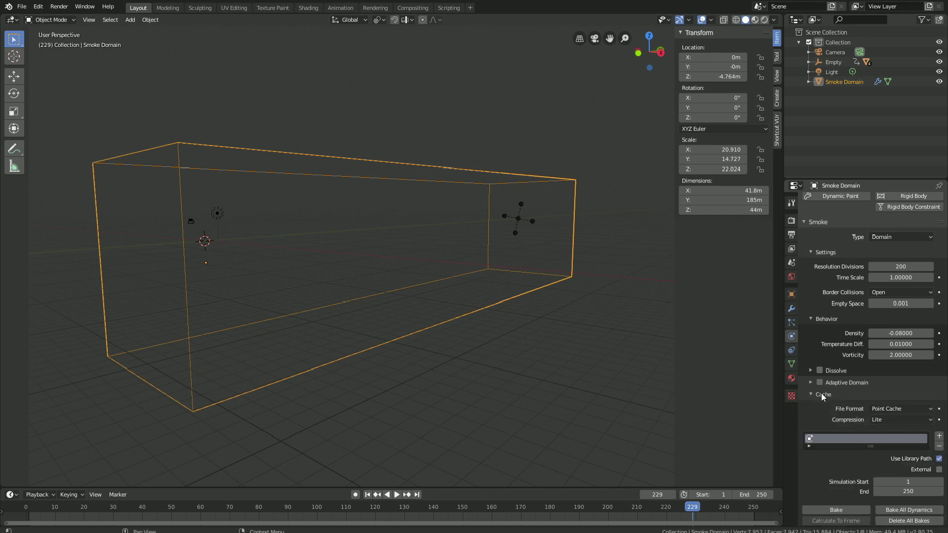
pyautogui.scroll(-5, 832, 414)
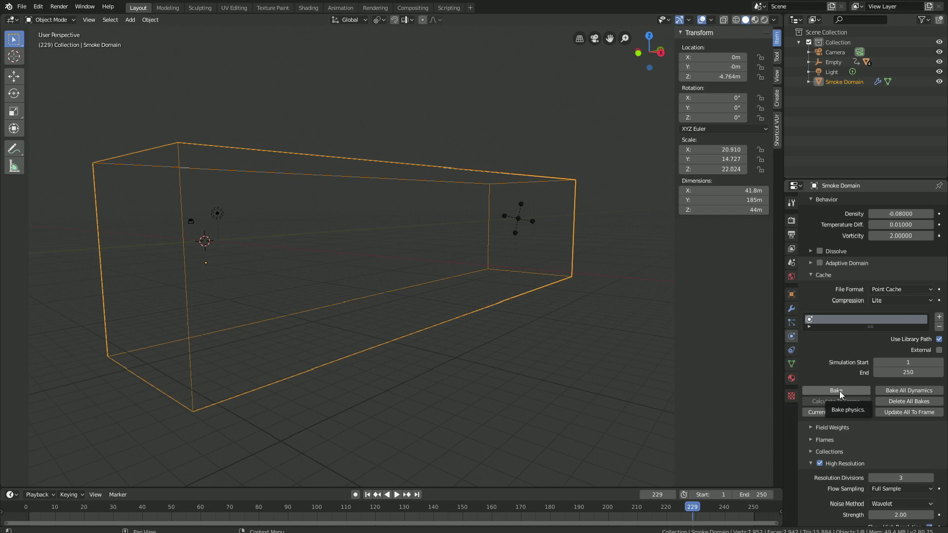
pyautogui.click(840, 391)
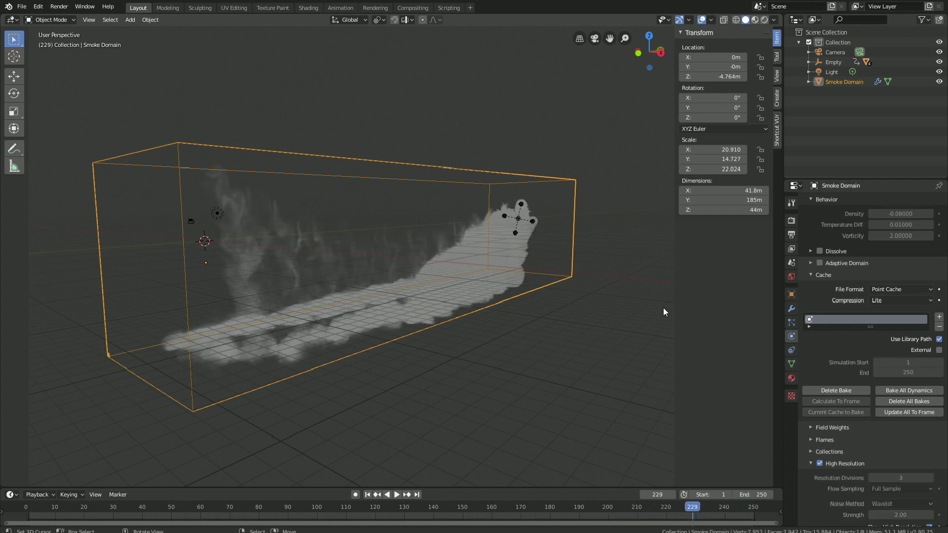
# Switch the render engine to Cycles and the device to GPU Compute.
pyautogui.click(792, 220)
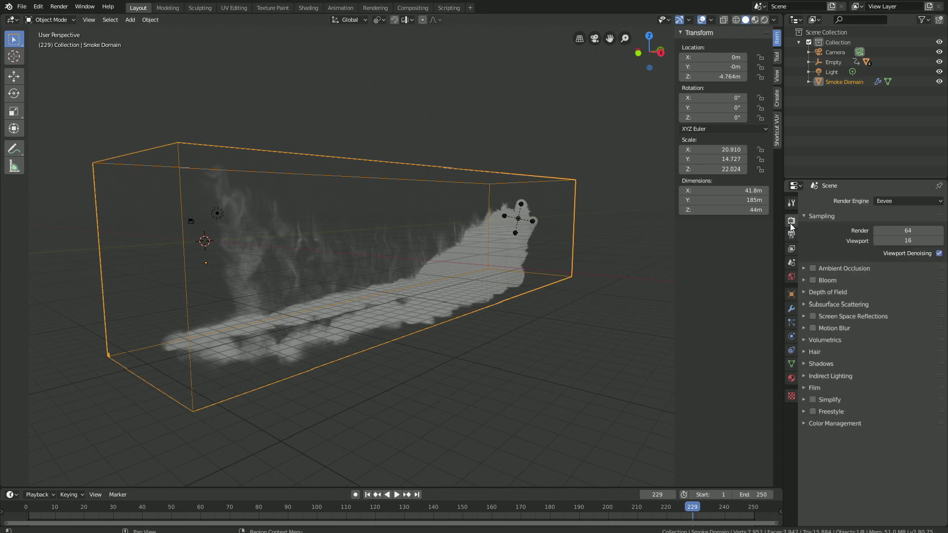
pyautogui.click(888, 200)
pyautogui.click(894, 230)
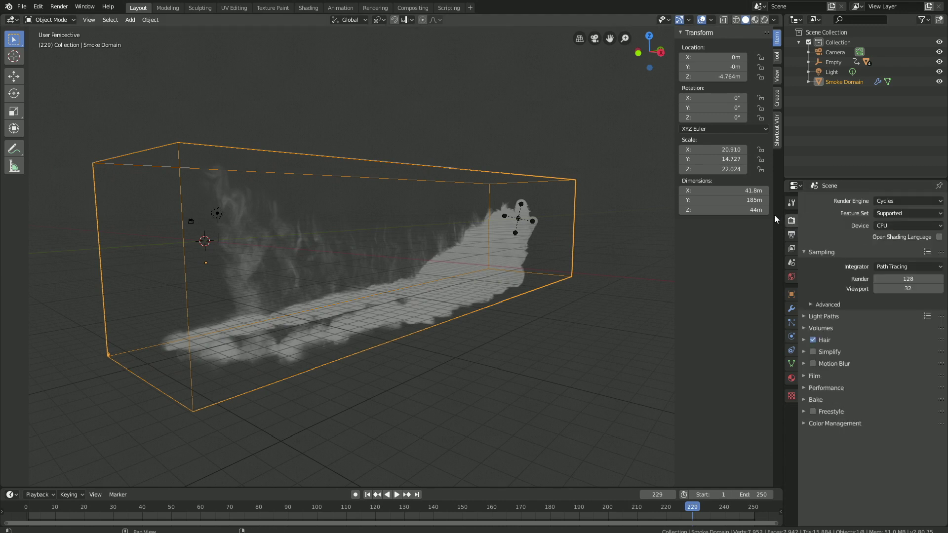
pyautogui.click(888, 226)
pyautogui.click(893, 247)
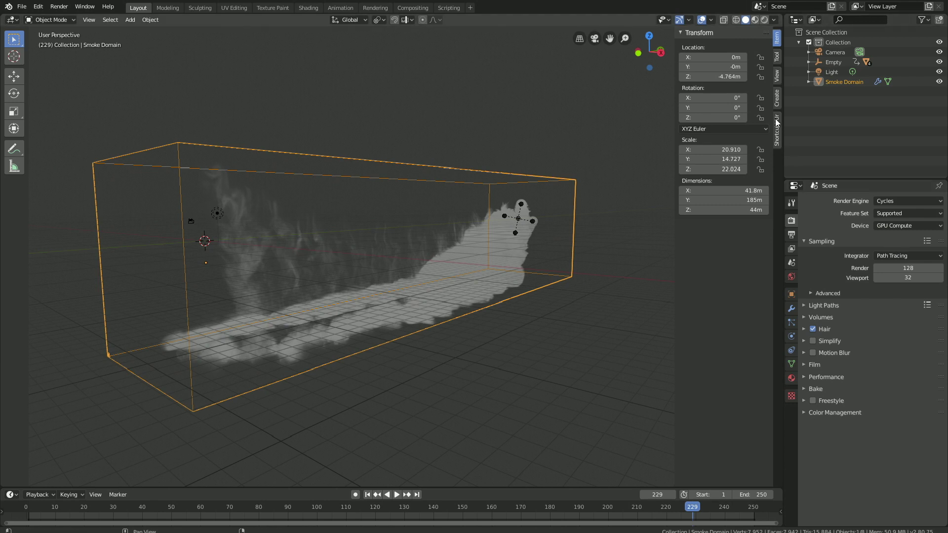
# Show the viewport in rendered shading and view the smoke trail from the domain's side.
pyautogui.click(764, 20)
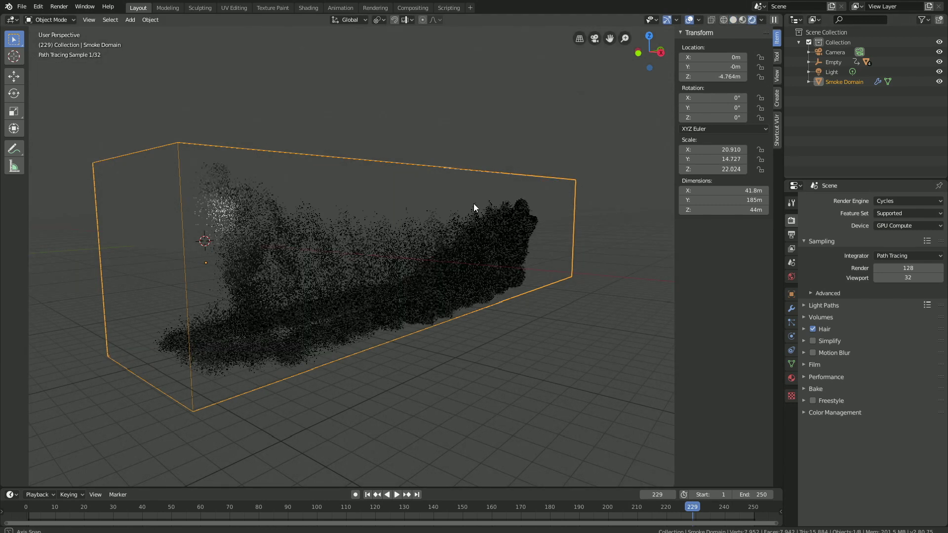
pyautogui.moveTo(476, 207)
pyautogui.mouseDown(button='middle')
pyautogui.moveTo(575, 220)
pyautogui.moveTo(442, 231)
pyautogui.moveTo(482, 251)
pyautogui.moveTo(467, 283)
pyautogui.mouseUp(button='middle')
pyautogui.moveTo(505, 238); pyautogui.dragTo(546, 254, button='middle')
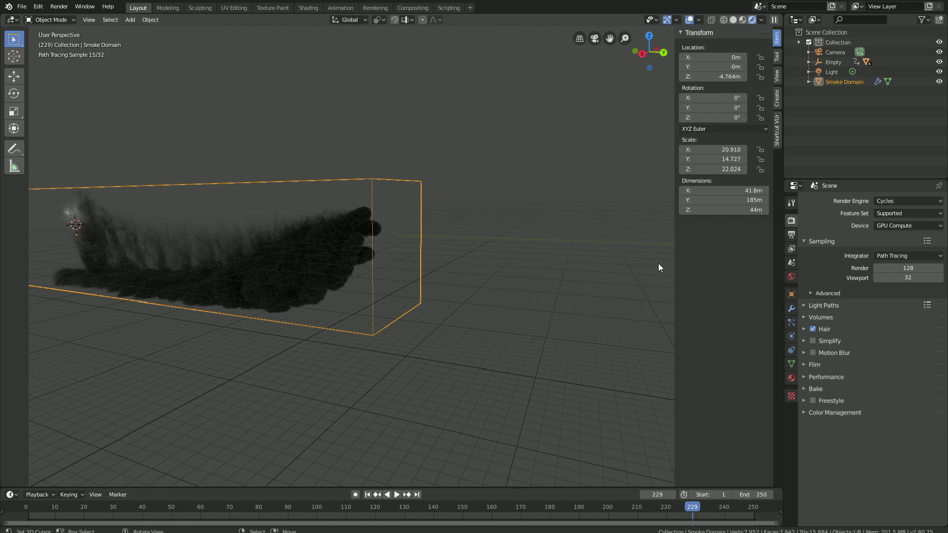
# Set the Cycles viewport samples to 128, matching the render samples.
pyautogui.click(909, 268)
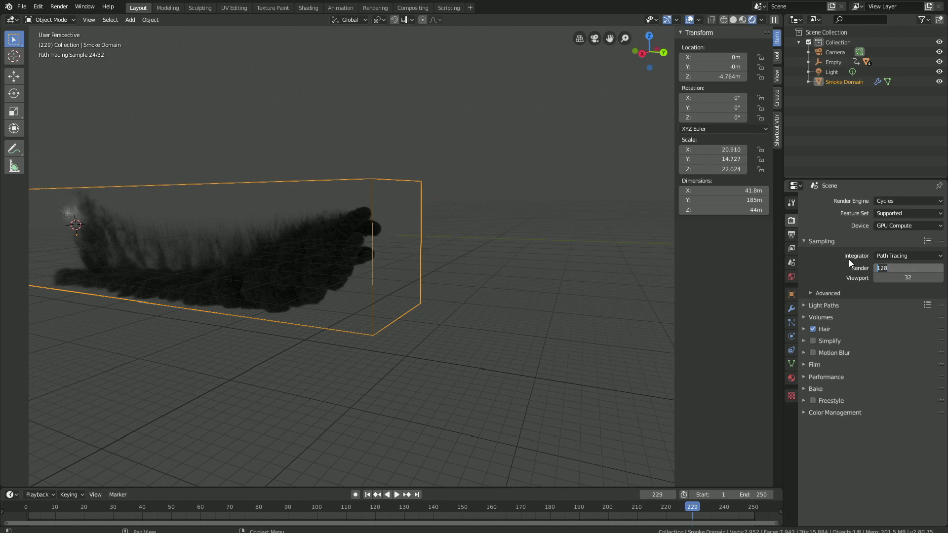
pyautogui.press('Escape')
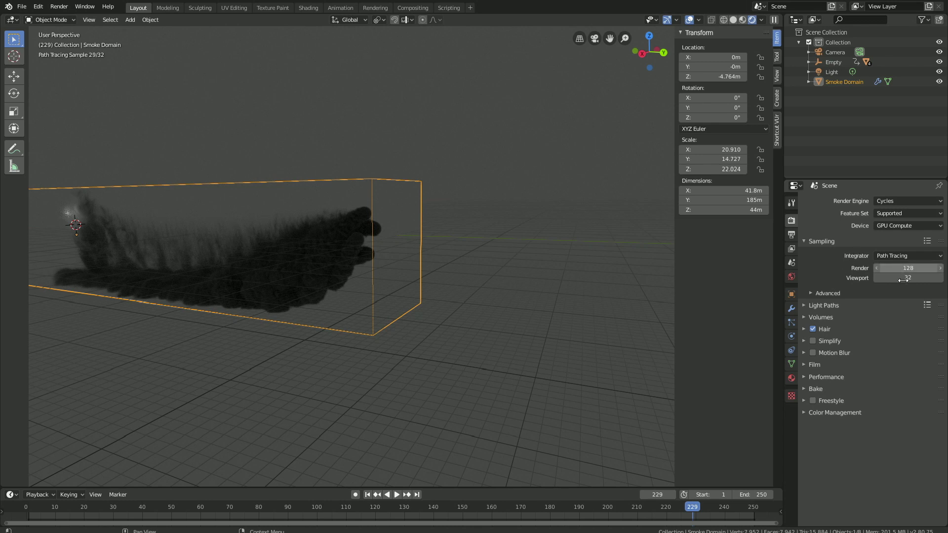
pyautogui.click(903, 278)
pyautogui.write('128')
pyautogui.hotkey('shift', 'Tab')
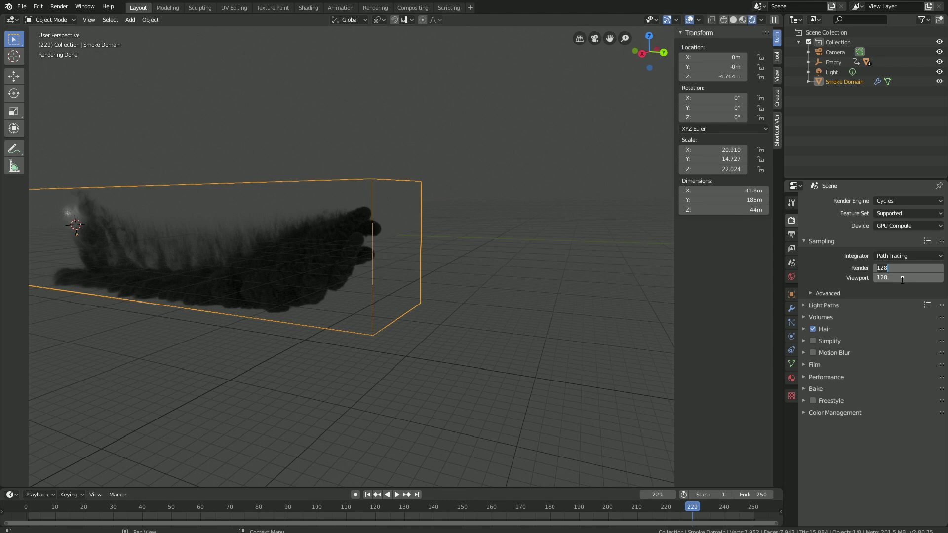
pyautogui.press('Return')
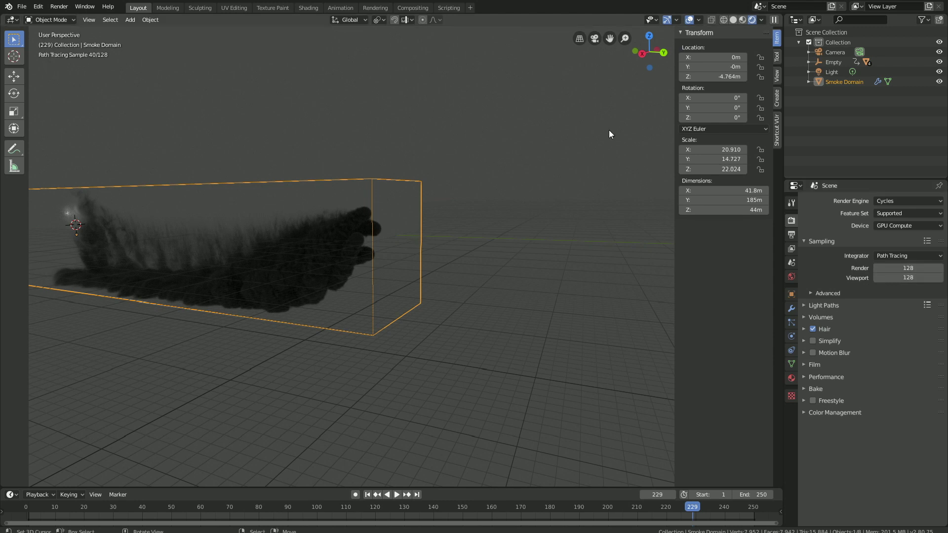
# Change the scene's light to a Sun with a strength of 15.
pyautogui.click(834, 71)
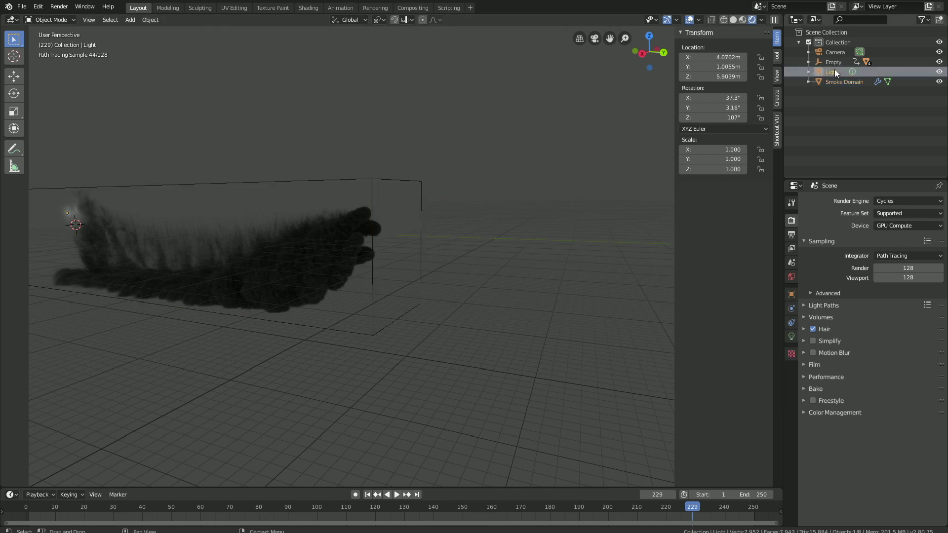
pyautogui.click(792, 335)
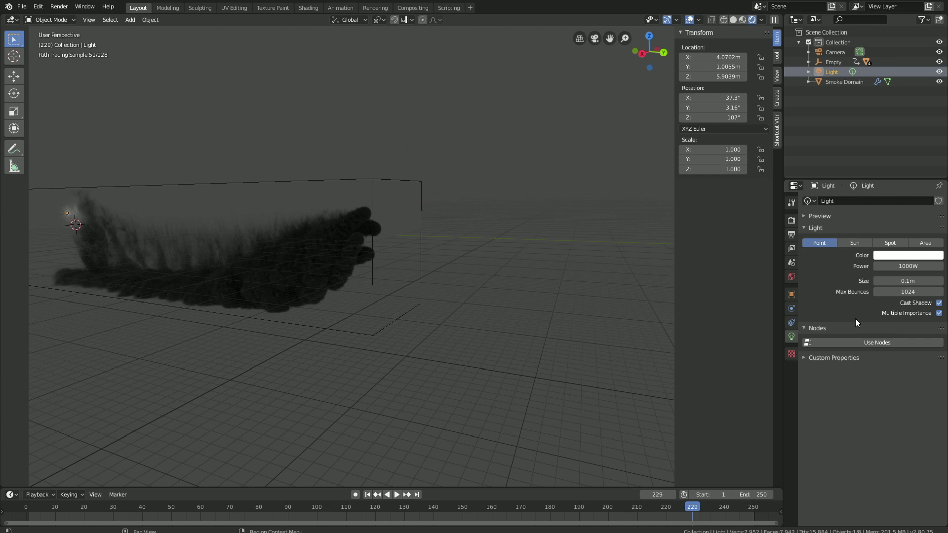
pyautogui.click(861, 244)
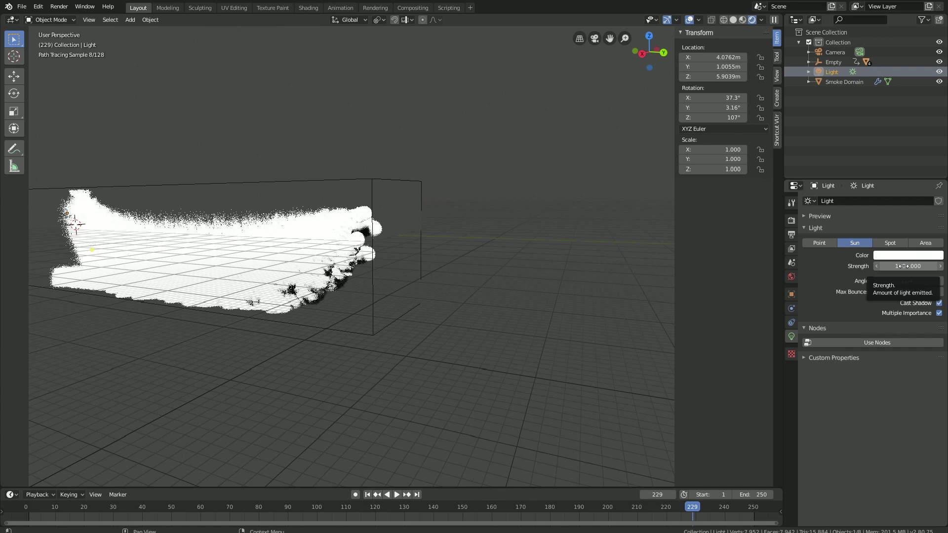
pyautogui.click(903, 266)
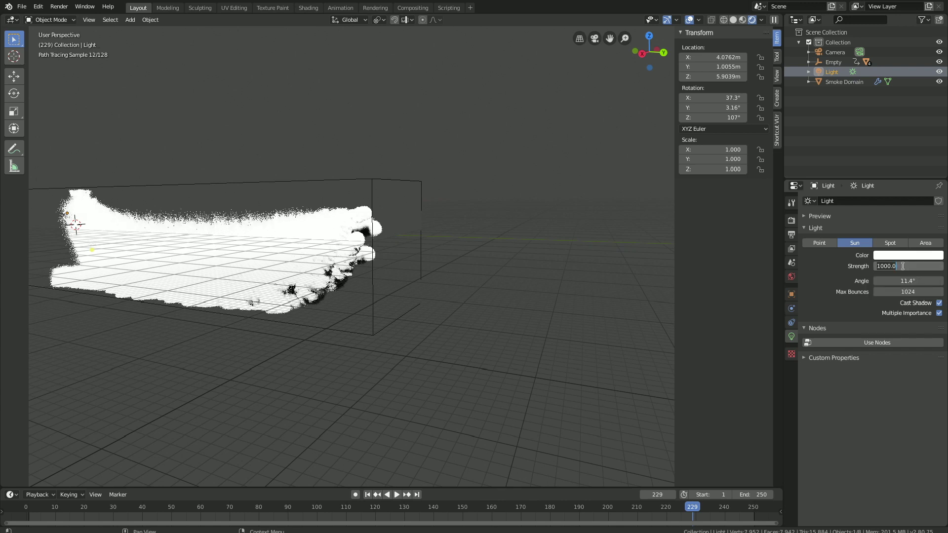
pyautogui.write('10')
pyautogui.press('Return')
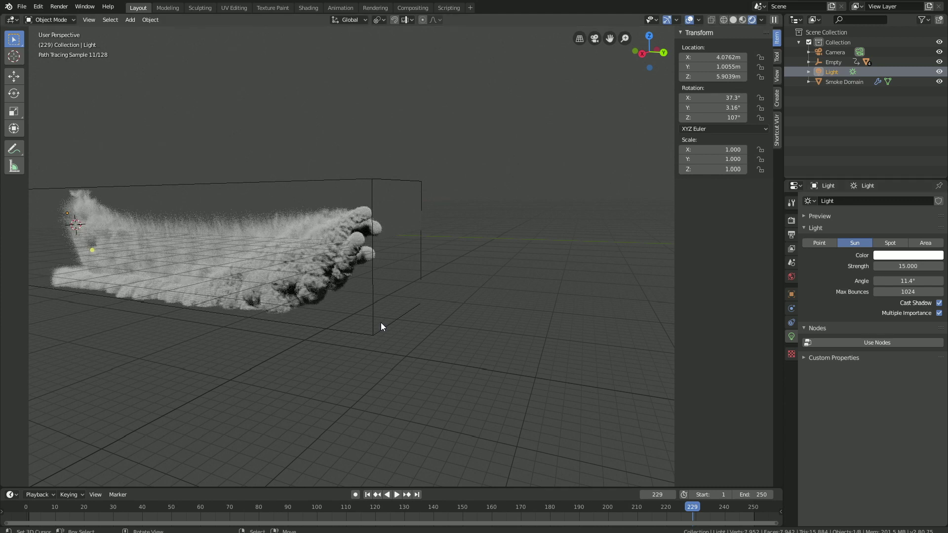
# Set the smoke domain material's Principled Volume color to a medium blue with hue 0.596 and saturation 0.518.
pyautogui.click(356, 241)
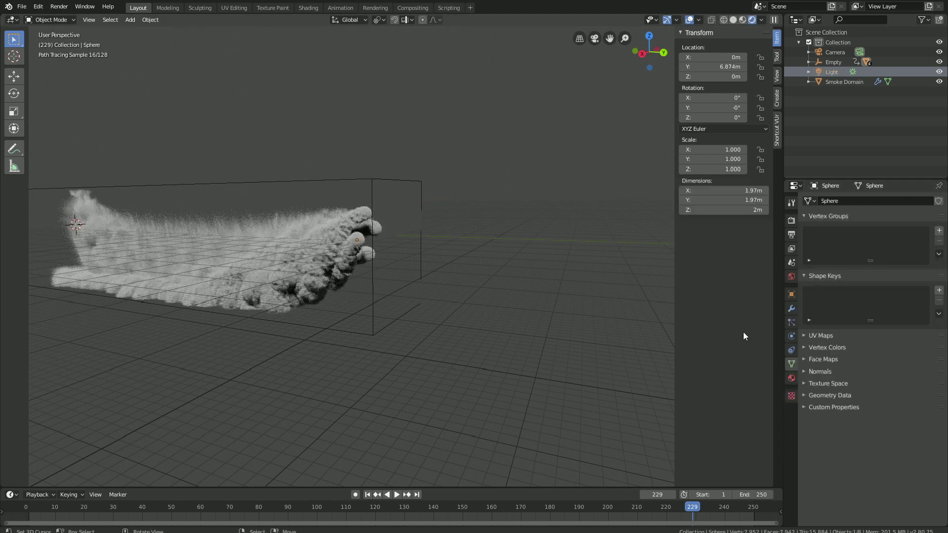
pyautogui.click(791, 379)
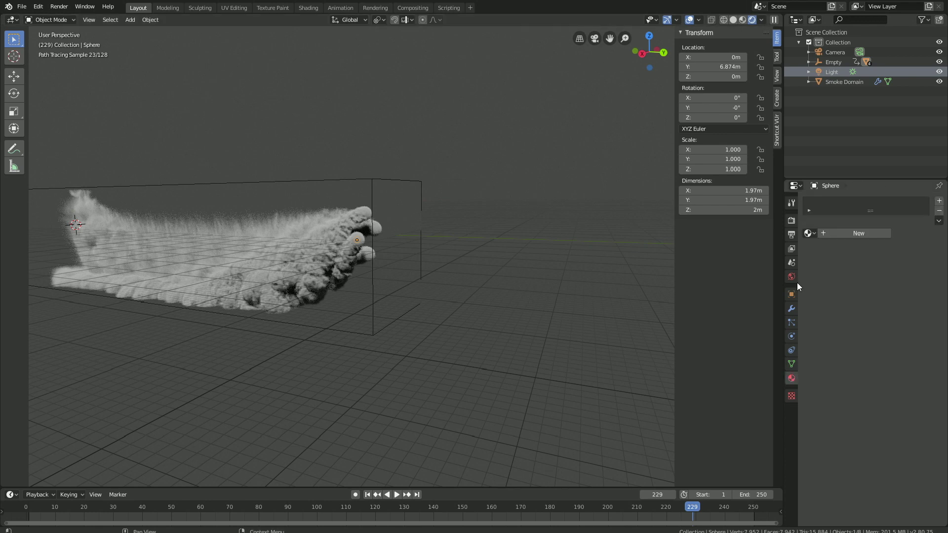
pyautogui.click(360, 177)
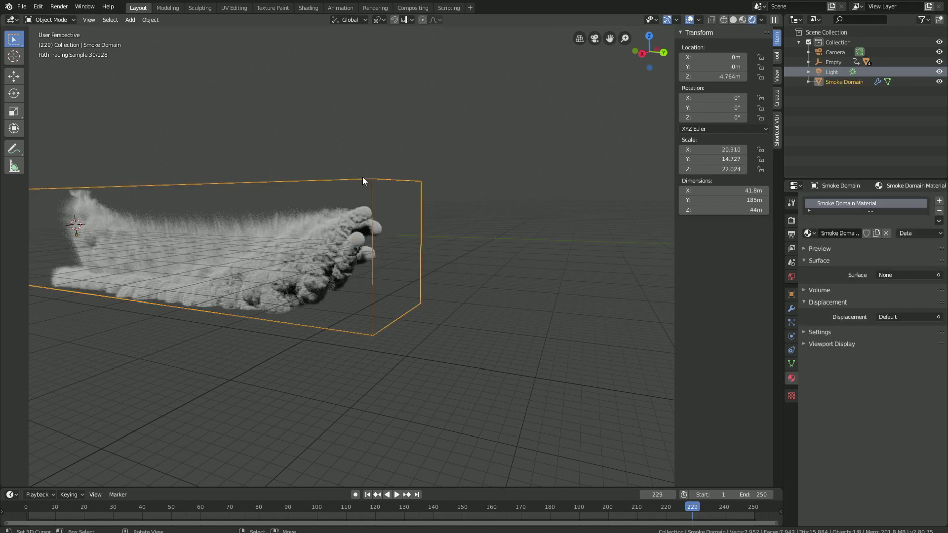
pyautogui.click(811, 290)
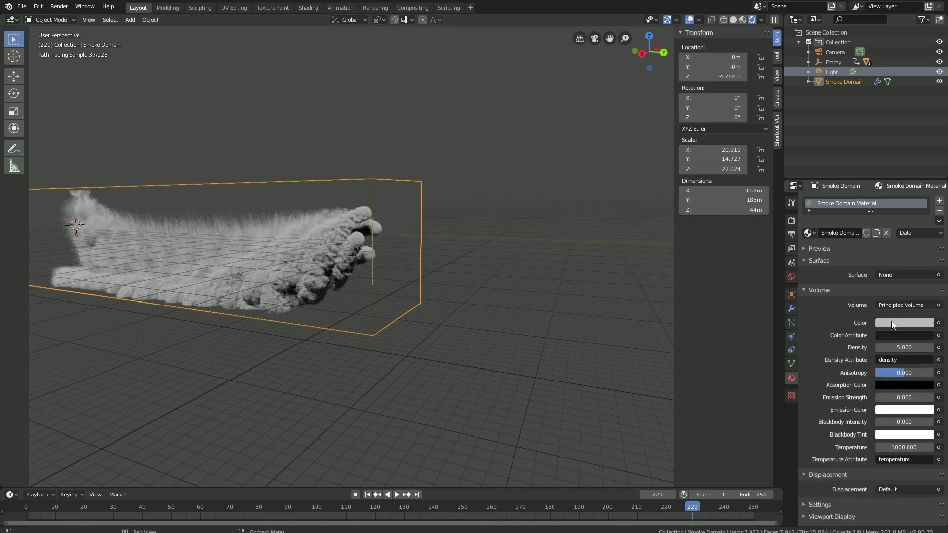
pyautogui.click(890, 321)
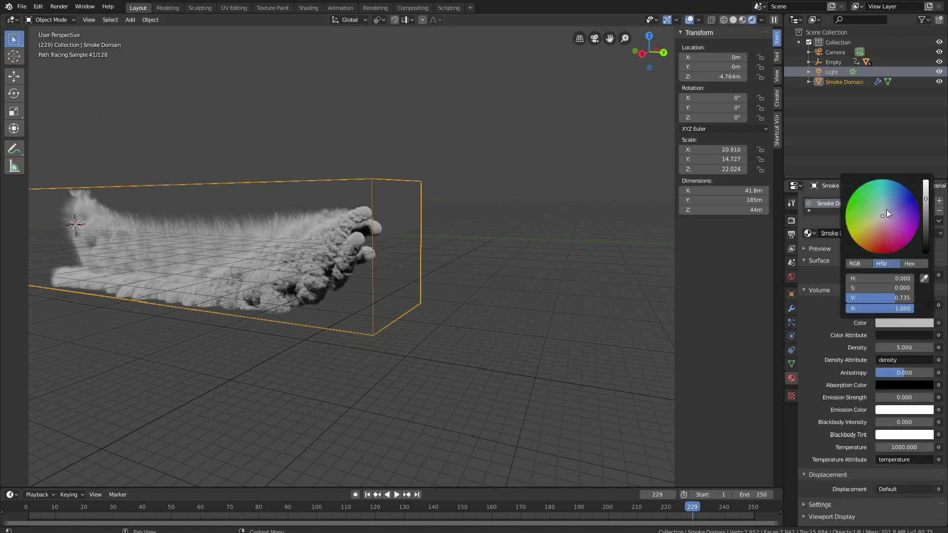
pyautogui.click(893, 200)
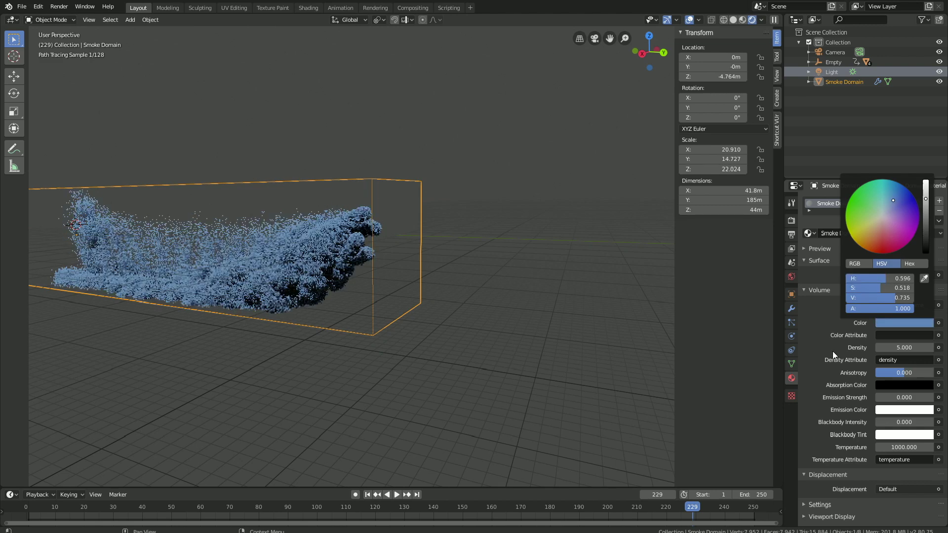
# Brighten the world background color to near-white and check the smoke against it with the viewport overlays briefly hidden.
pyautogui.click(791, 276)
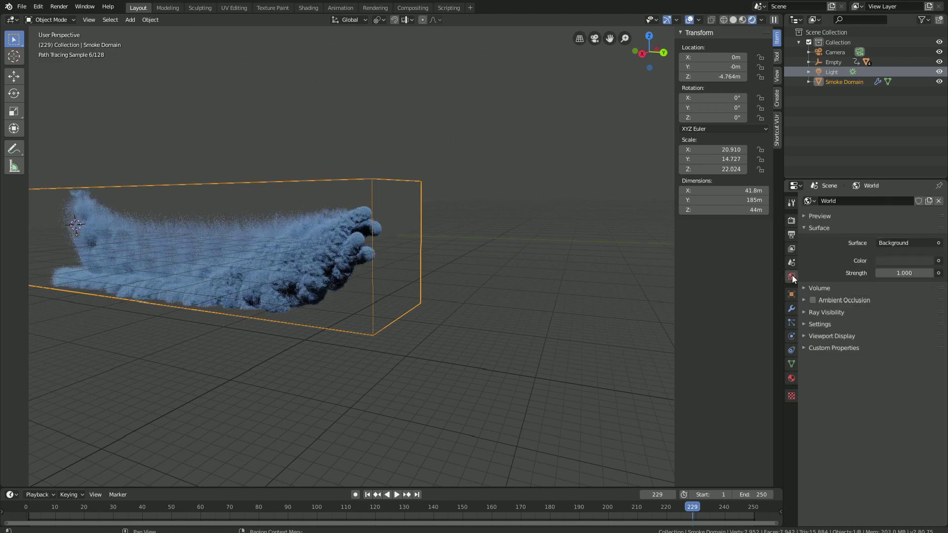
pyautogui.click(892, 260)
pyautogui.click(926, 120)
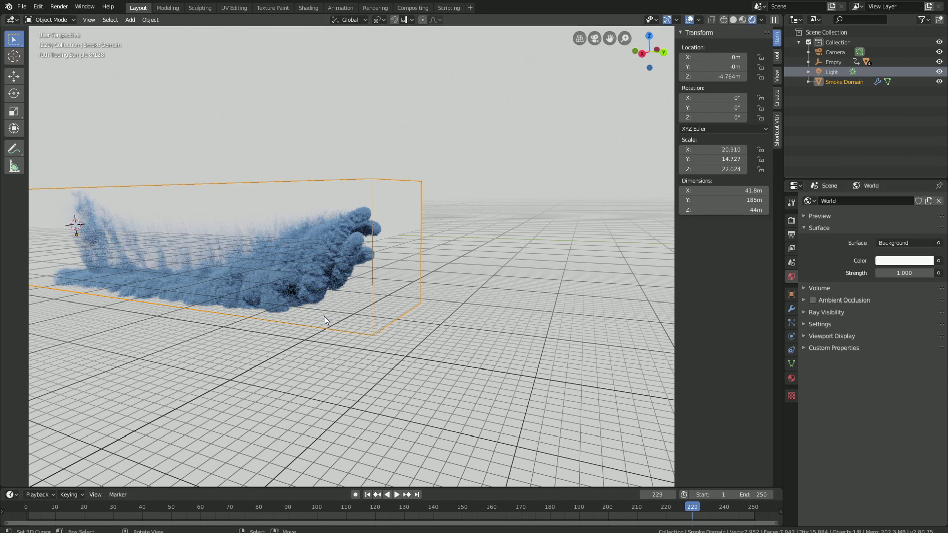
pyautogui.click(689, 19)
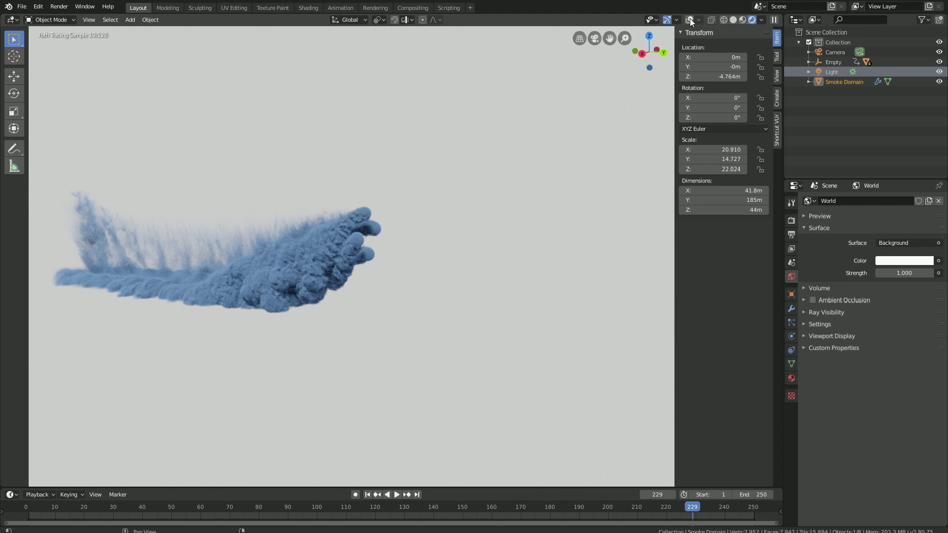
pyautogui.click(690, 20)
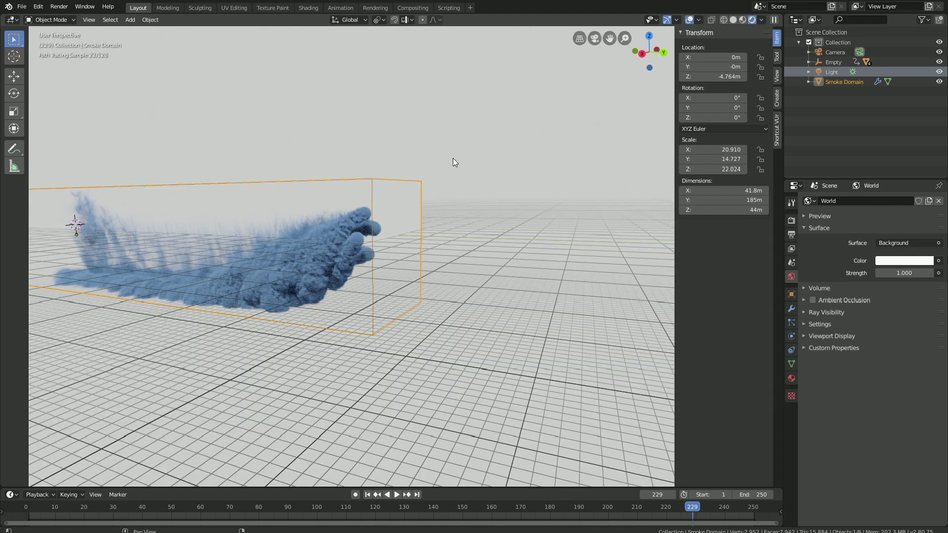
# Look through the camera in solid shading, lock the camera to the view and orbit it to the domain's side.
pyautogui.click(734, 19)
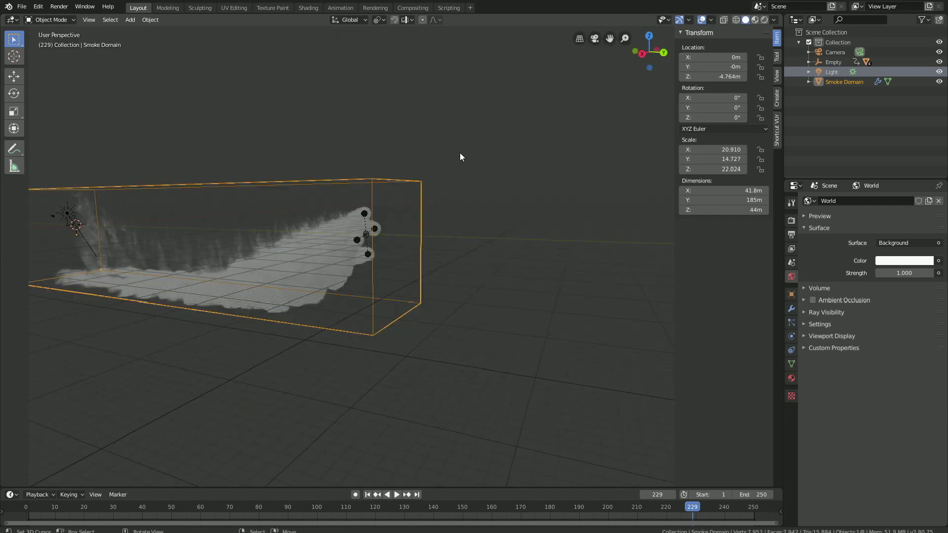
pyautogui.press('KP_0')
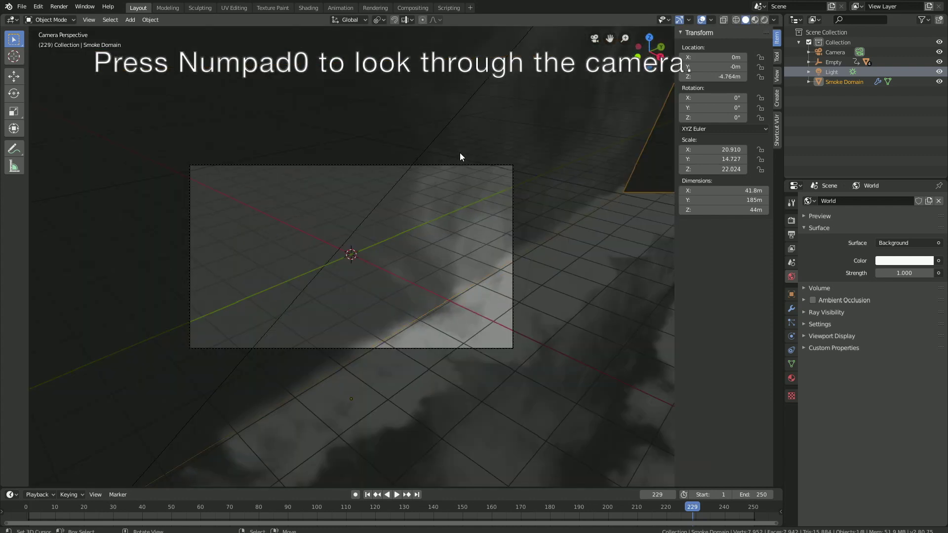
pyautogui.click(777, 75)
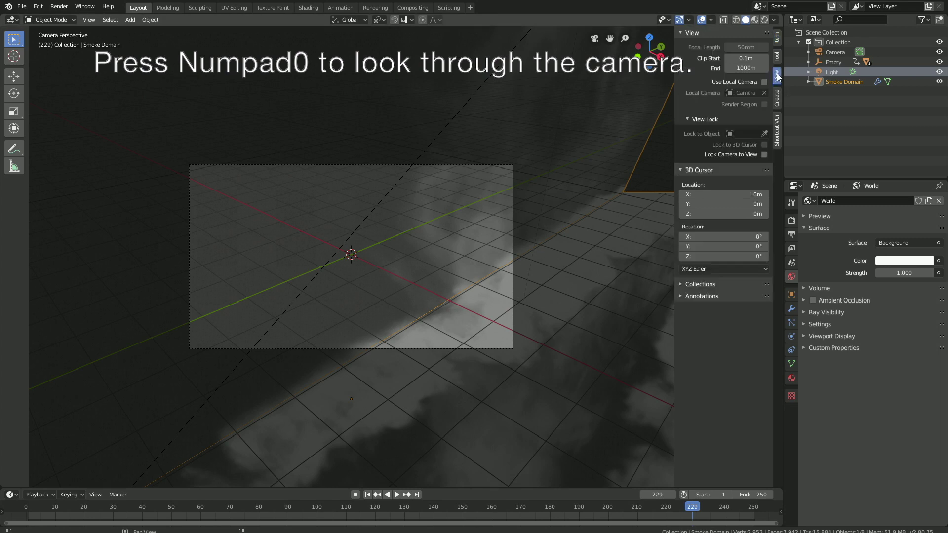
pyautogui.press('KP_0')
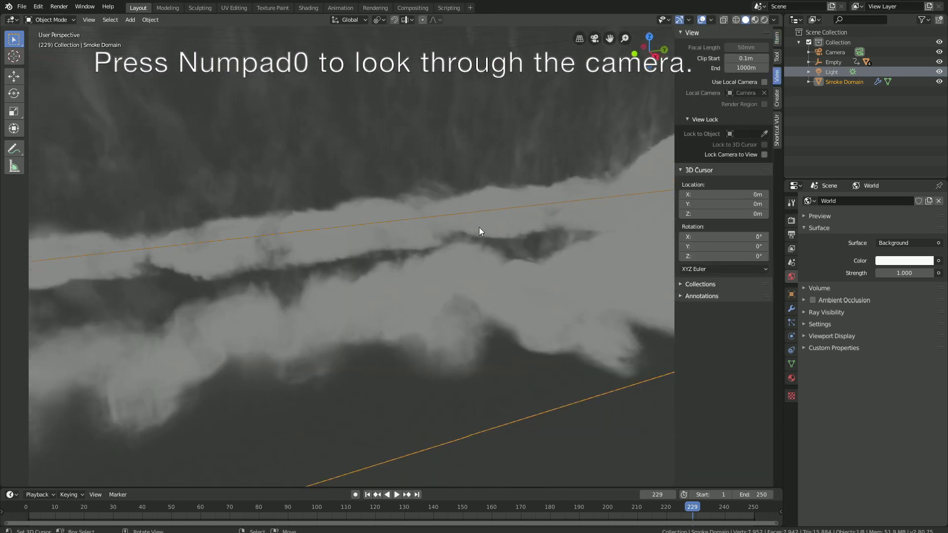
pyautogui.press('KP_0')
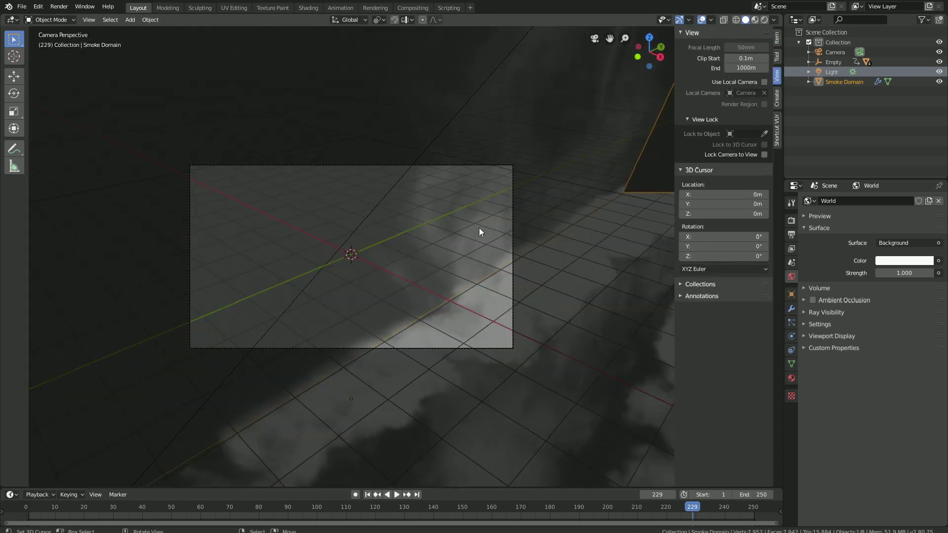
pyautogui.click(764, 154)
pyautogui.moveTo(589, 266); pyautogui.dragTo(451, 281, button='middle')
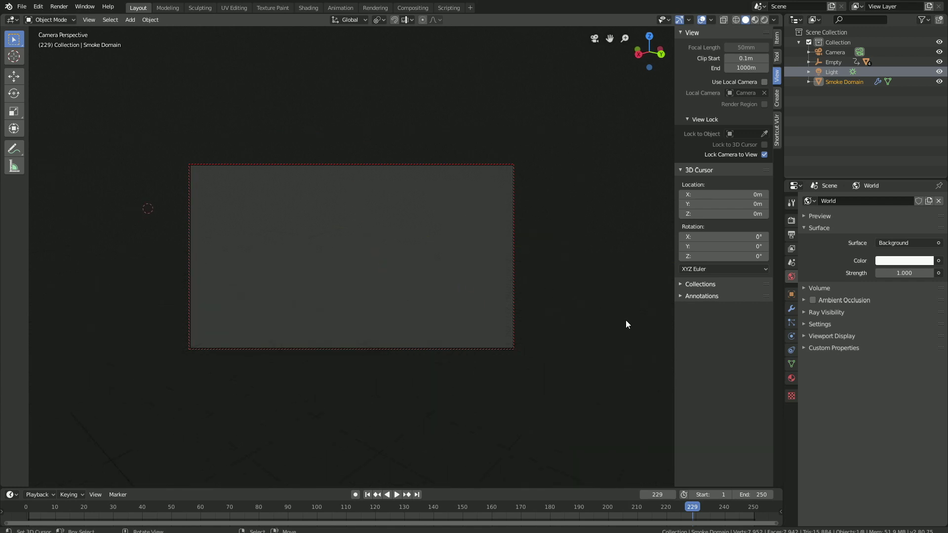
# Set the camera's clip end distance to 1000 m.
pyautogui.click(514, 224)
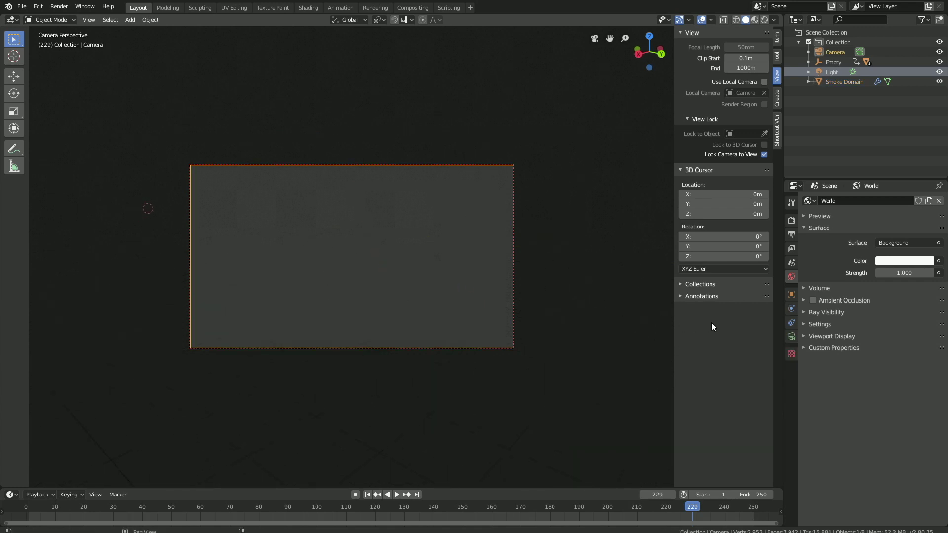
pyautogui.click(791, 337)
pyautogui.click(891, 310)
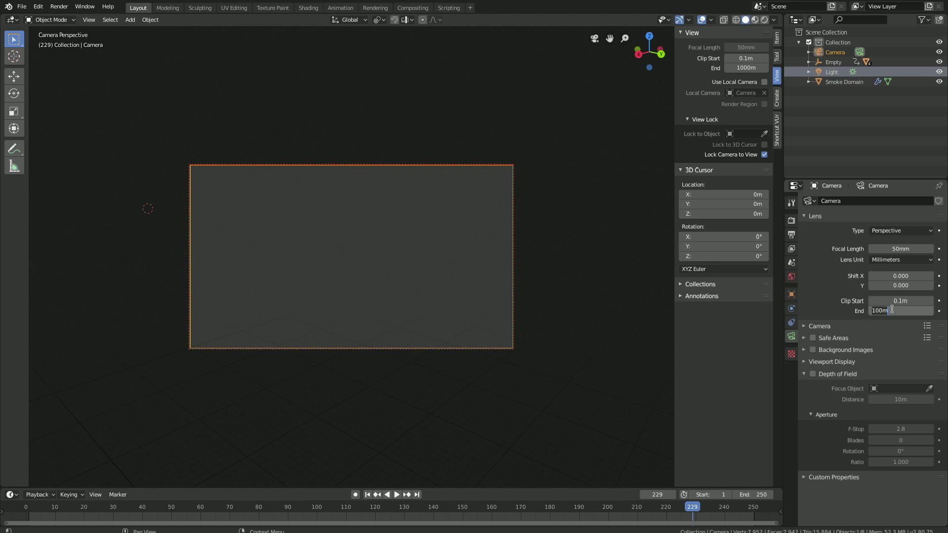
pyautogui.write('1000')
pyautogui.press('Return')
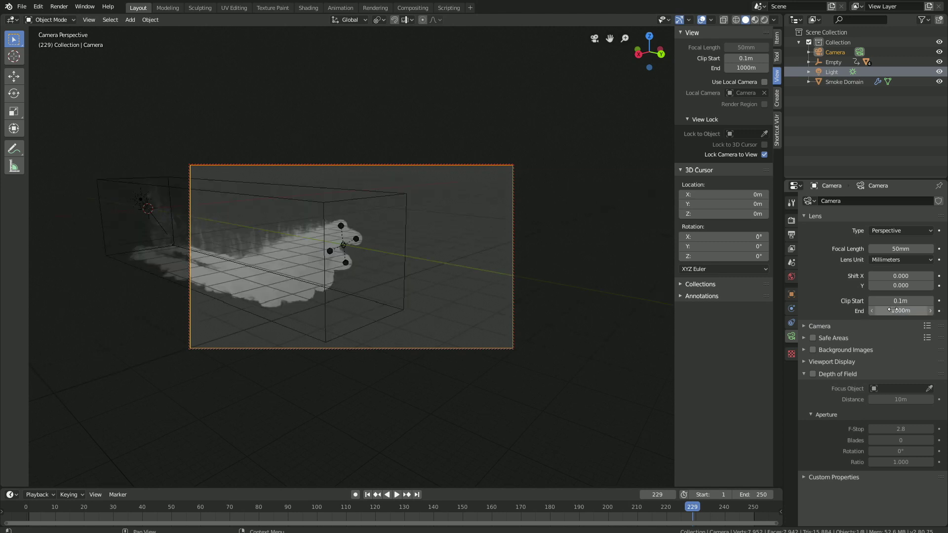
# Frame the whole smoke trail through the camera at frame 249, then show it in rendered shading with overlays hidden.
pyautogui.moveTo(383, 266); pyautogui.dragTo(424, 264, button='middle')
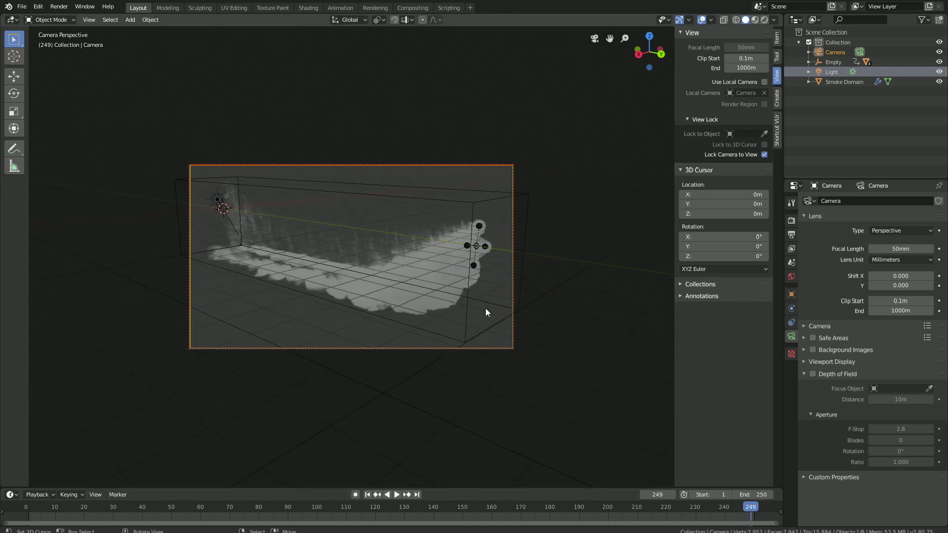
pyautogui.moveTo(485, 308)
pyautogui.mouseDown(button='middle')
pyautogui.moveTo(478, 304)
pyautogui.moveTo(490, 318)
pyautogui.moveTo(481, 315)
pyautogui.mouseUp(button='middle')
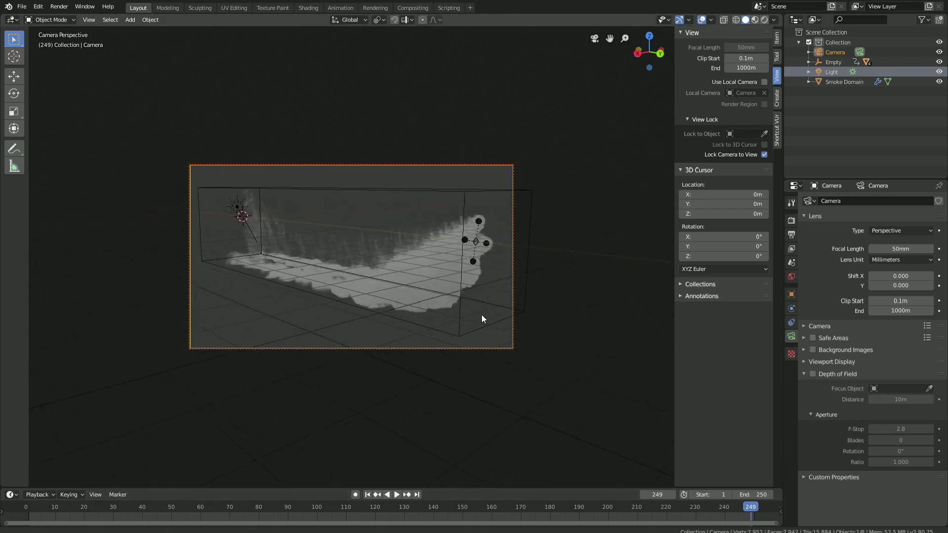
pyautogui.click(764, 21)
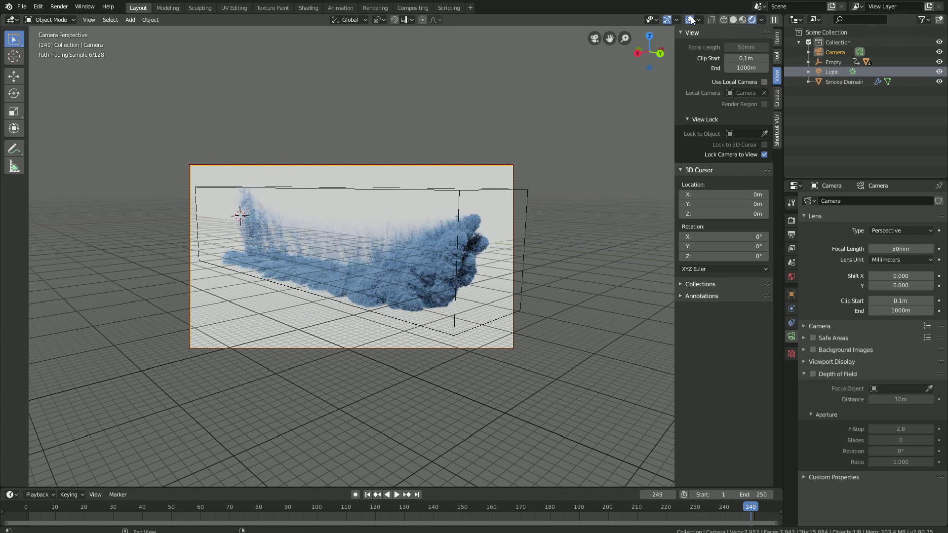
pyautogui.click(689, 20)
# Preview the rendered smoke through the camera at several frames, including 124, 84, 205 and 246.
pyautogui.click(387, 513)
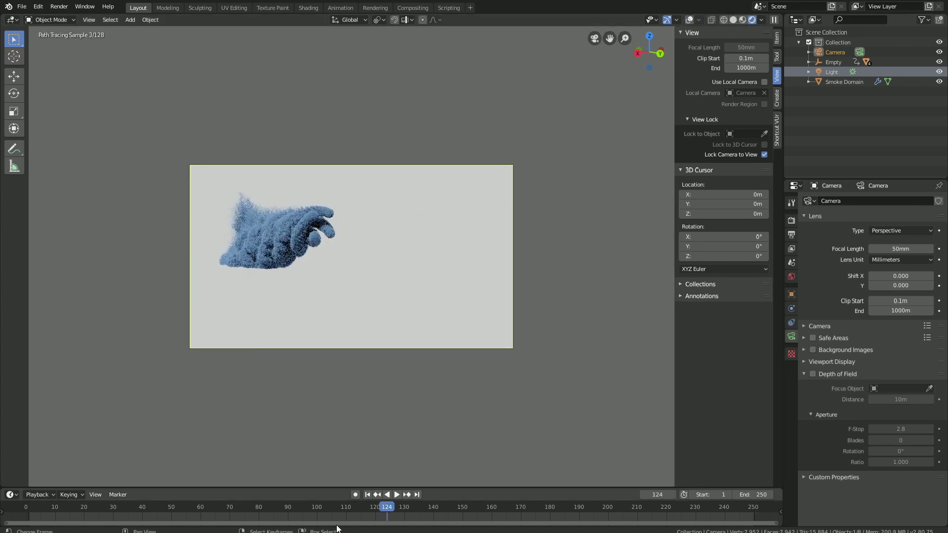
pyautogui.click(269, 519)
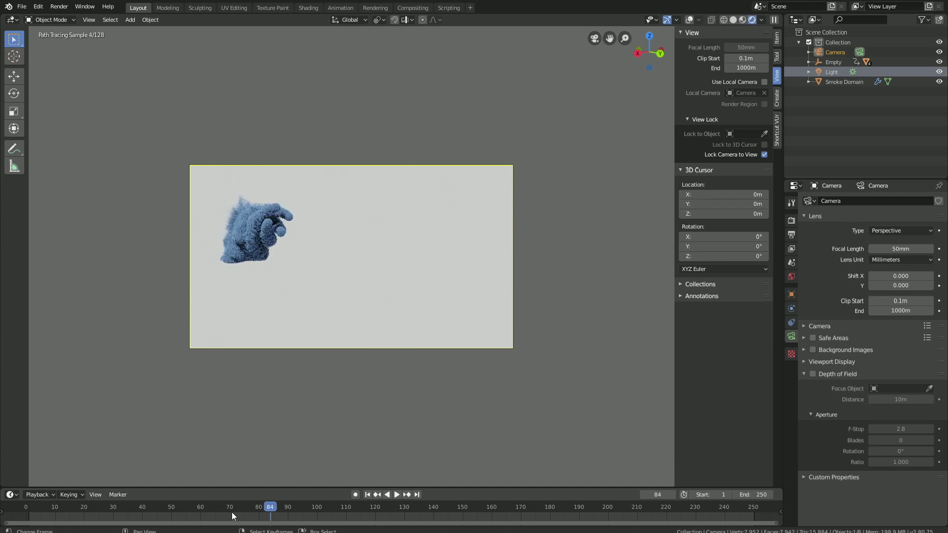
pyautogui.click(508, 516)
pyautogui.click(622, 511)
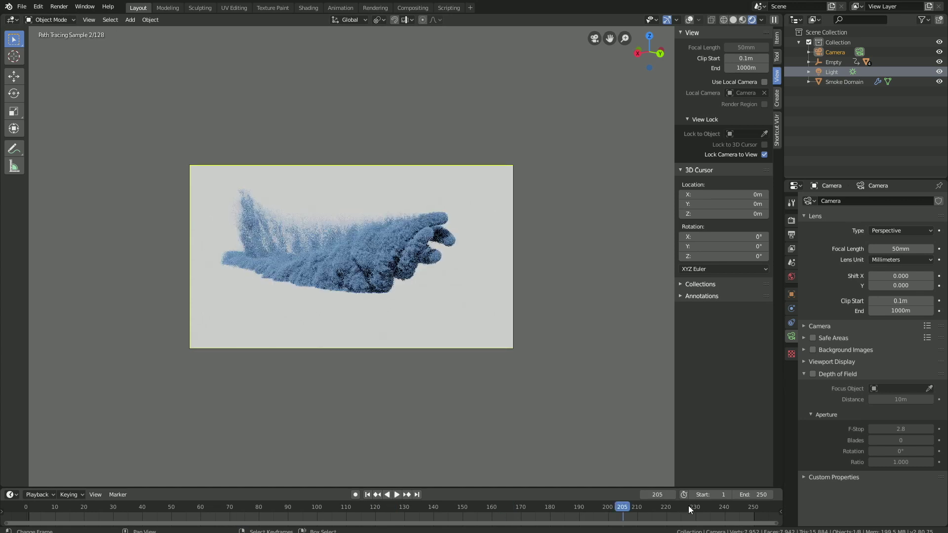
pyautogui.click(741, 514)
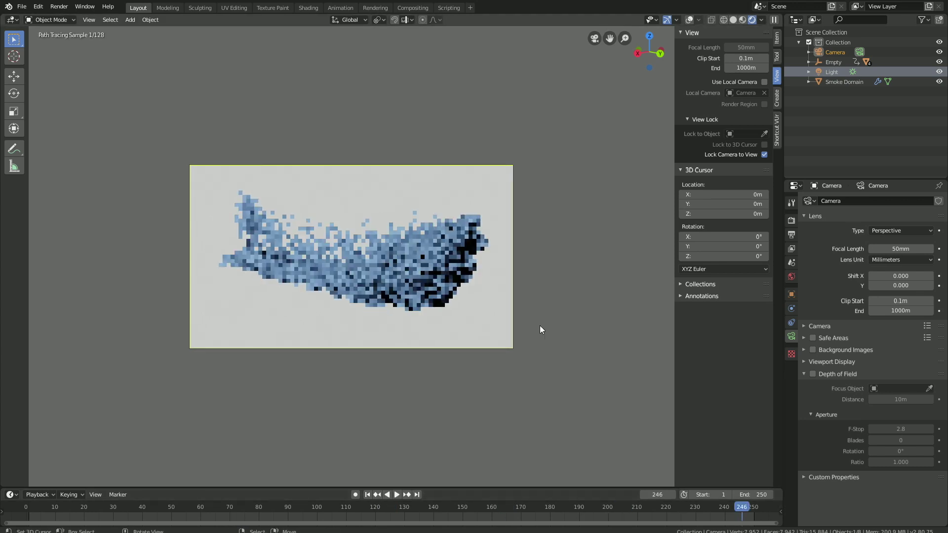
# Move the camera closer and angle it so the smoke fills the frame, checking the framing at frame 169.
pyautogui.scroll(3, 508, 294)
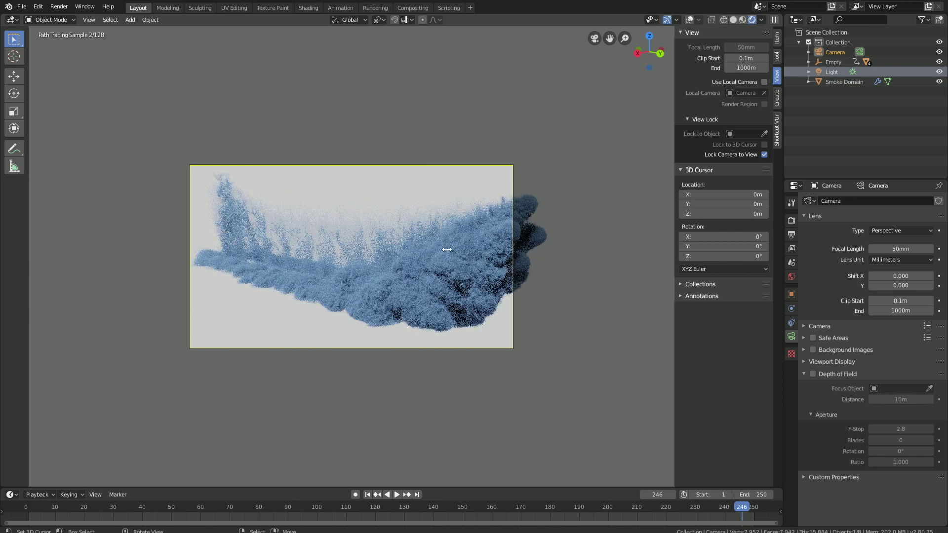
pyautogui.moveTo(428, 250); pyautogui.dragTo(442, 251, button='middle')
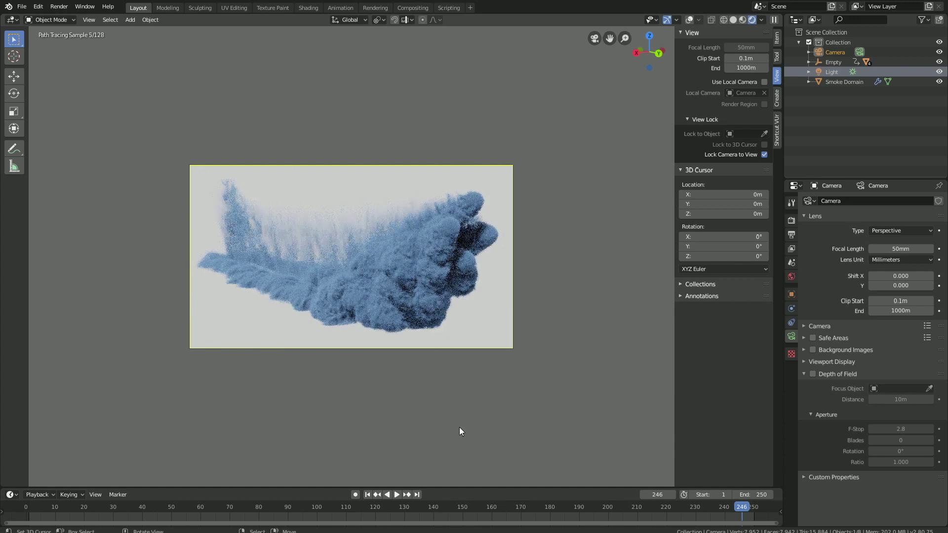
pyautogui.click(224, 514)
pyautogui.click(518, 516)
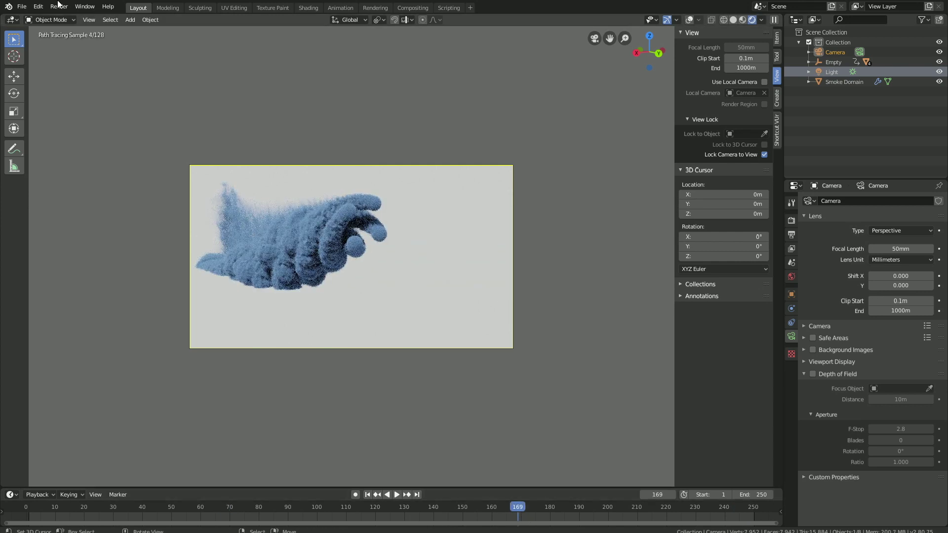
# Save the project as a new incremented file named tut1.blend in the Heavy smoke 2.8 folder.
pyautogui.click(21, 7)
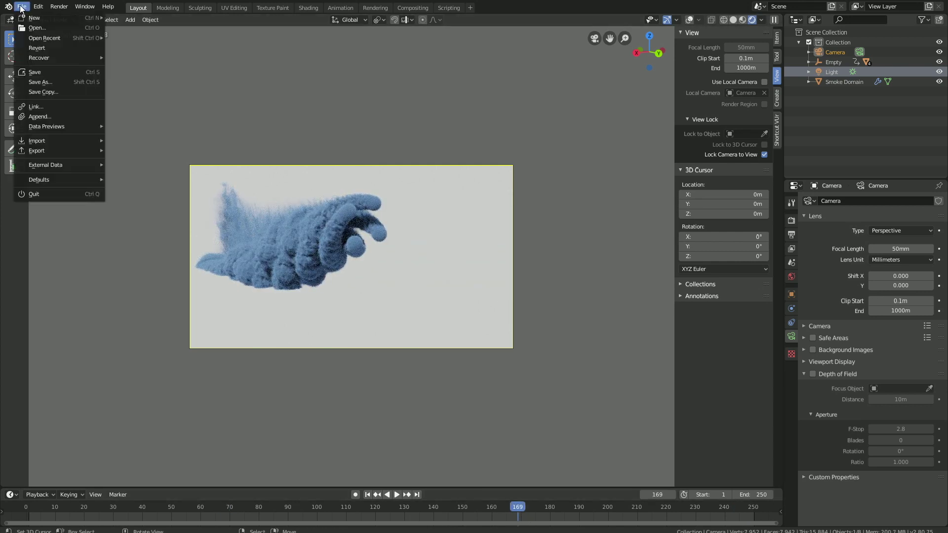
pyautogui.click(38, 82)
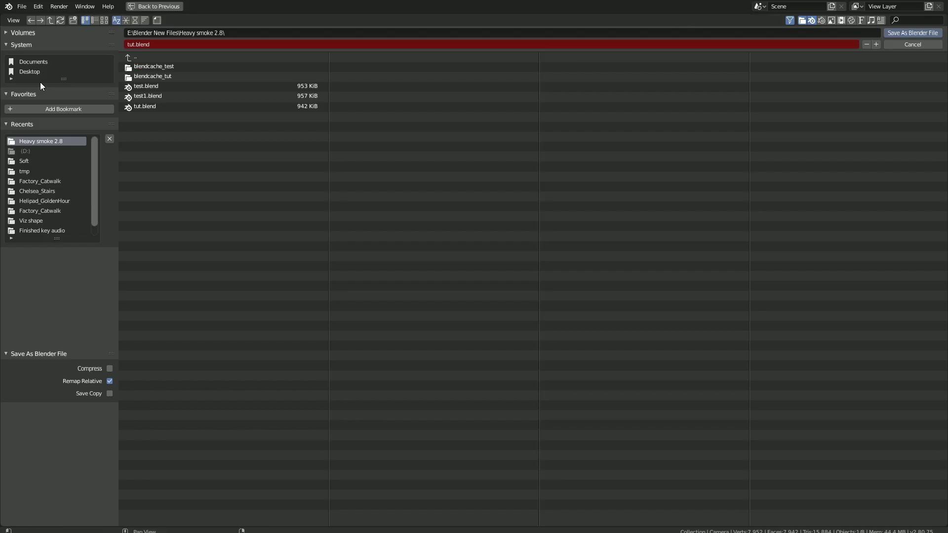
pyautogui.click(877, 44)
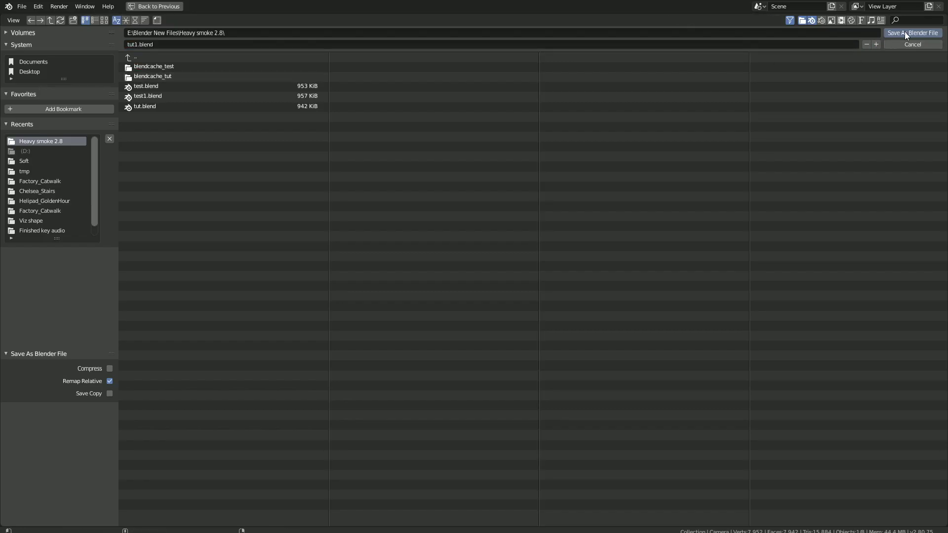
pyautogui.click(908, 32)
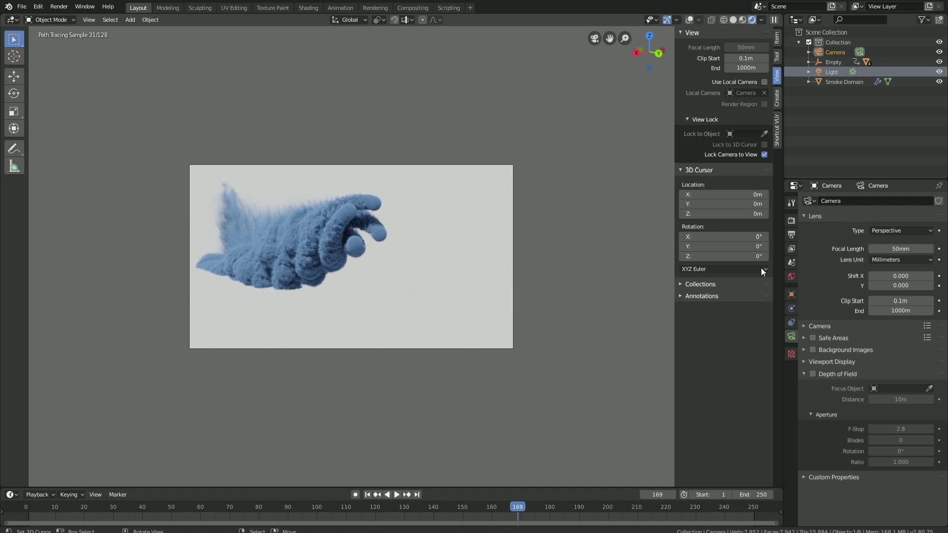
# Show the scene's render settings and return the viewport to solid shading.
pyautogui.click(792, 220)
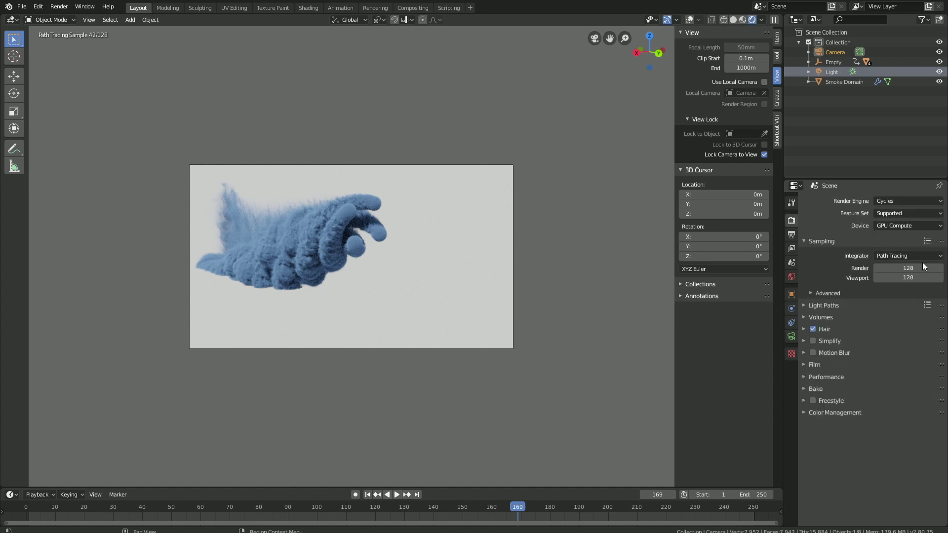
pyautogui.click(734, 19)
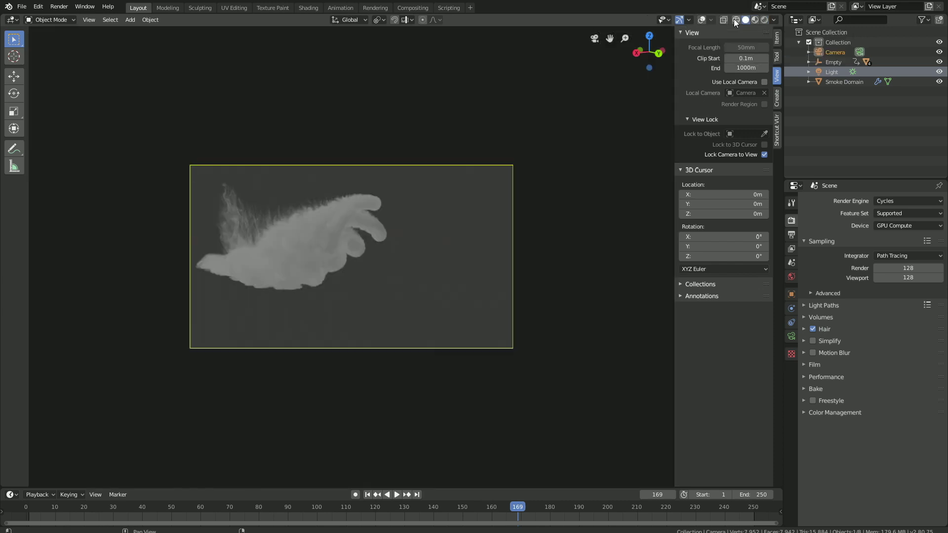
# Set both the render and viewport samples to 64.
pyautogui.click(911, 268)
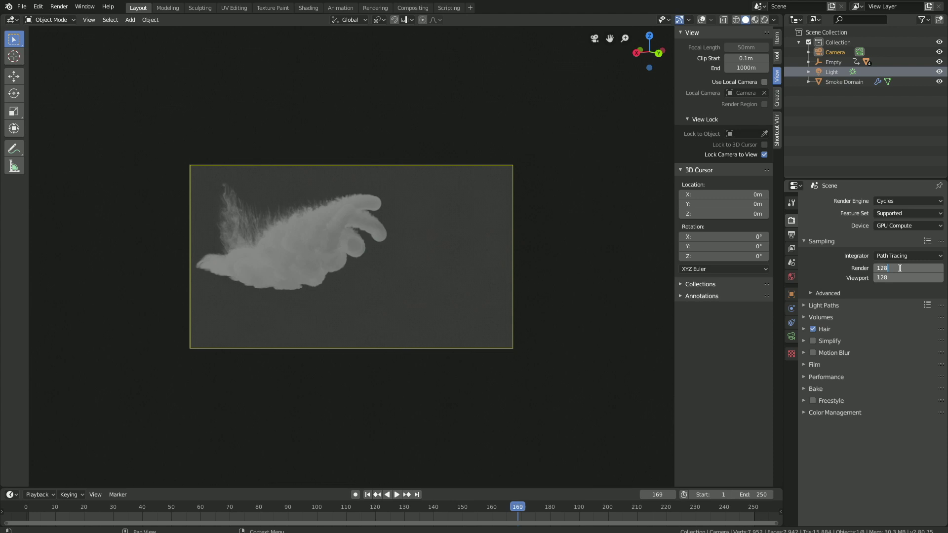
pyautogui.write('64')
pyautogui.press('Return')
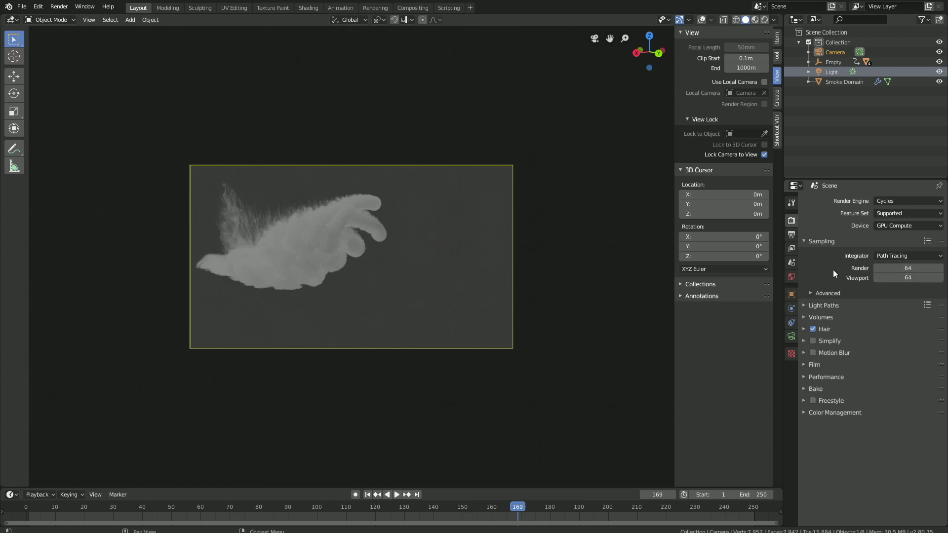
# Set the render tile size to 512 in both X and Y in the performance settings.
pyautogui.click(836, 377)
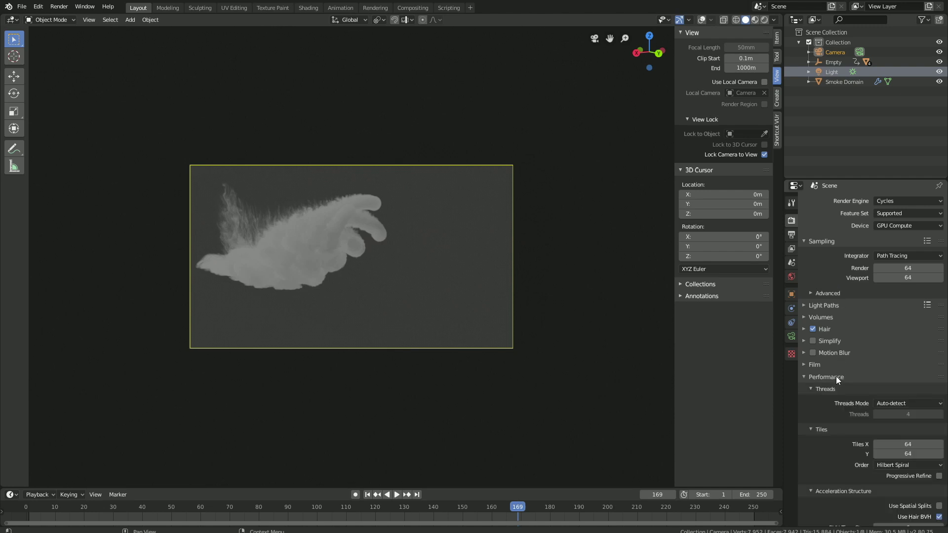
pyautogui.click(915, 446)
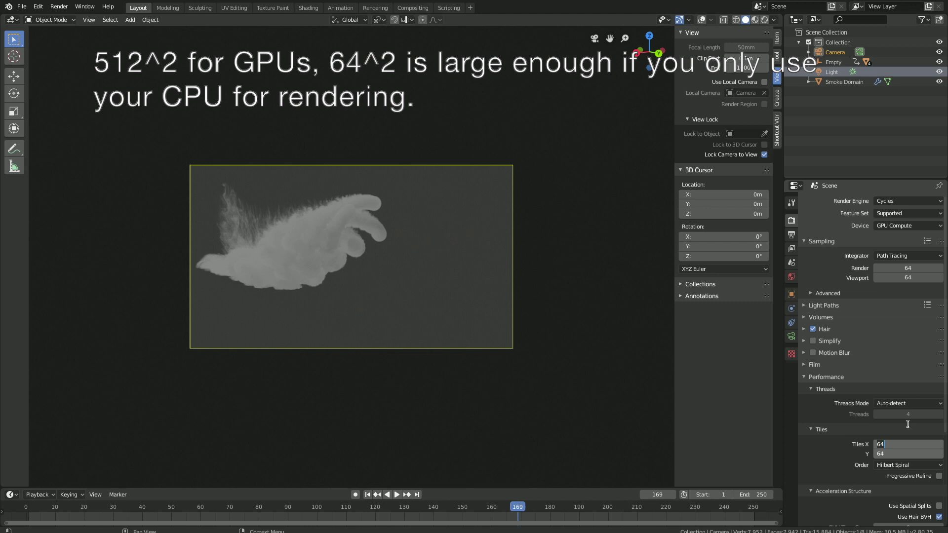
pyautogui.write('512')
pyautogui.press('Return')
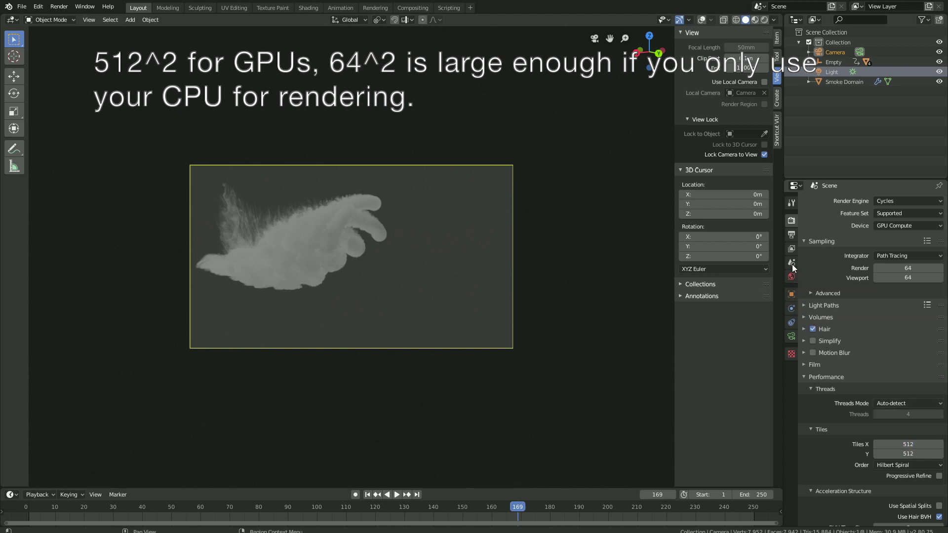
# Set the output frame rate to 30 fps.
pyautogui.click(791, 236)
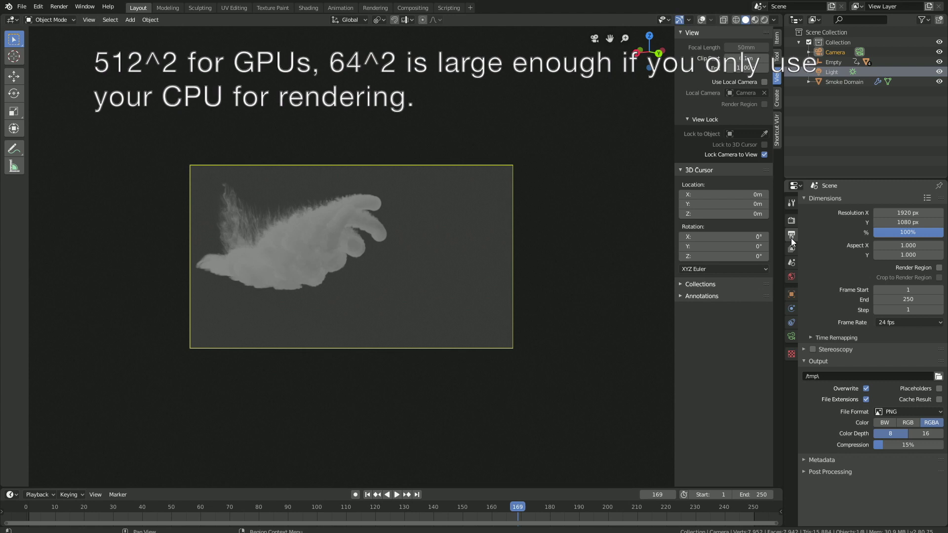
pyautogui.click(899, 322)
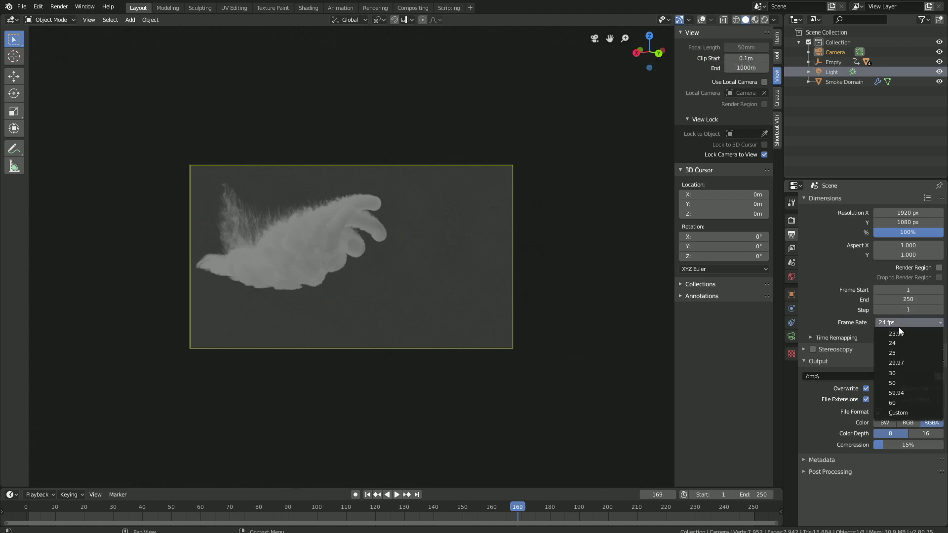
pyautogui.click(897, 373)
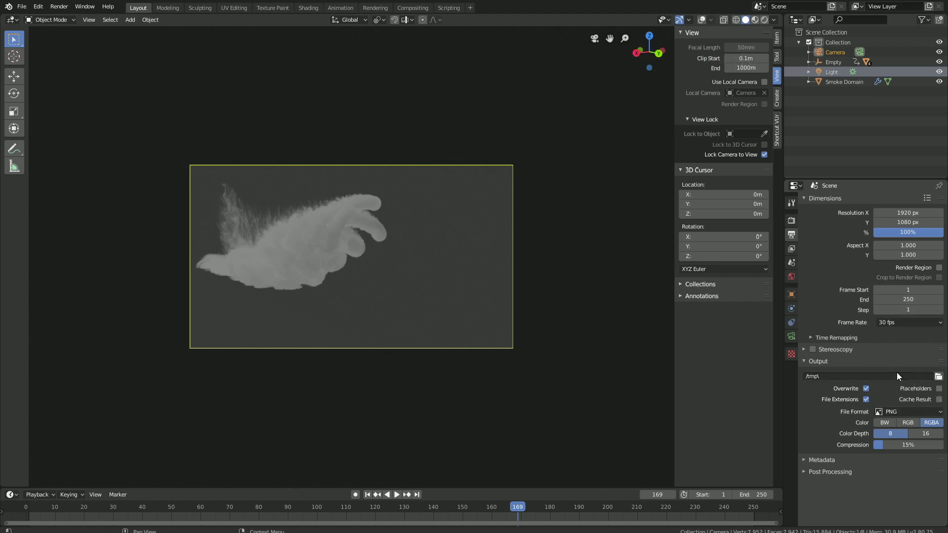
# Set the render output path to the E:\tmp\Smoke 2.8 heavy folder with the file name prefix tut.
pyautogui.click(938, 376)
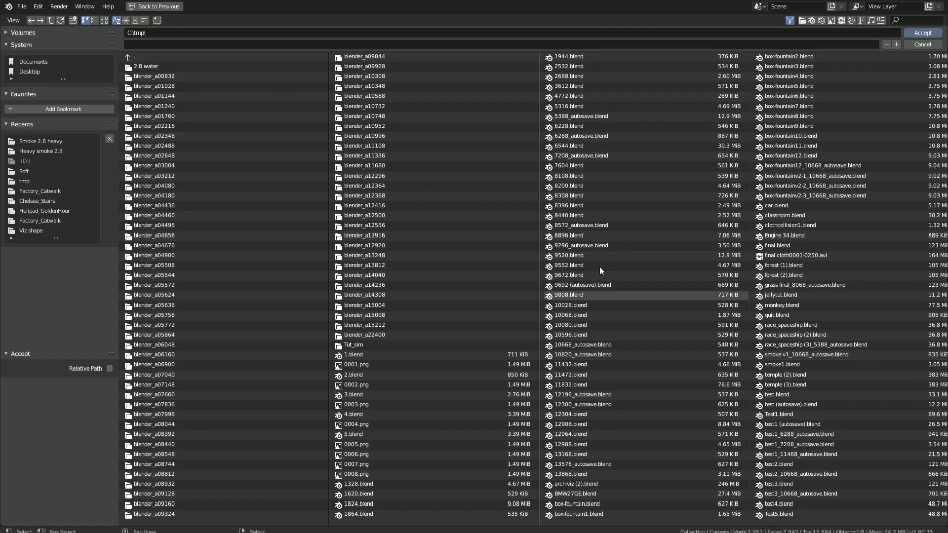
pyautogui.click(27, 33)
pyautogui.click(35, 60)
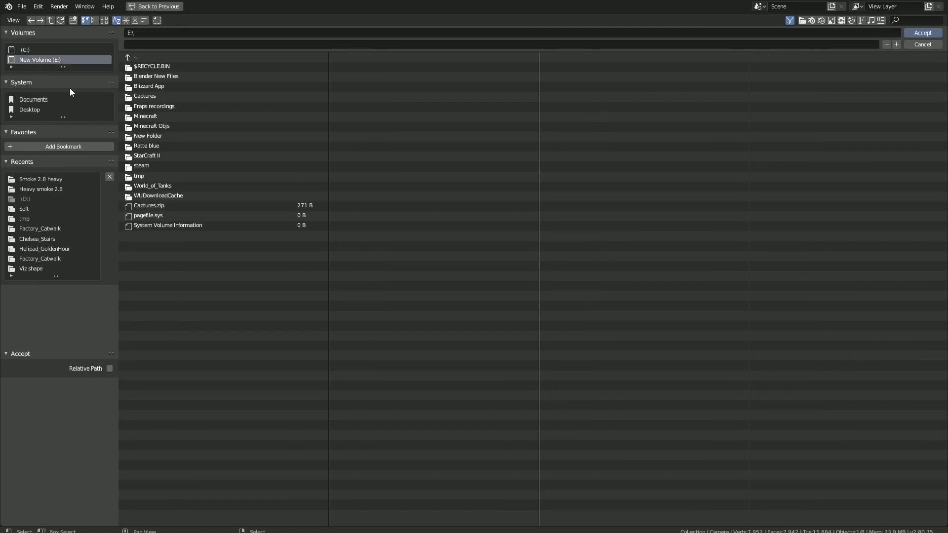
pyautogui.click(171, 176)
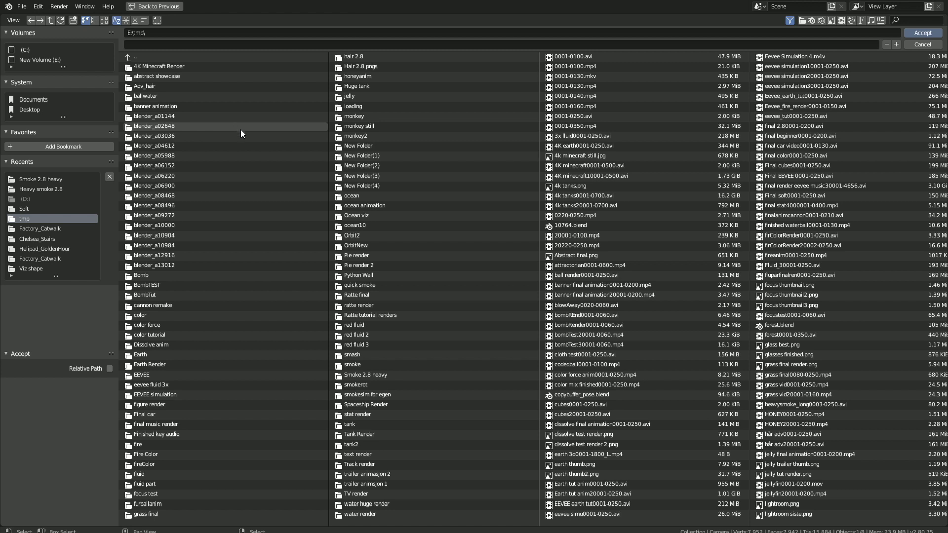
pyautogui.click(387, 373)
pyautogui.click(213, 45)
pyautogui.write('tut')
pyautogui.press('Return')
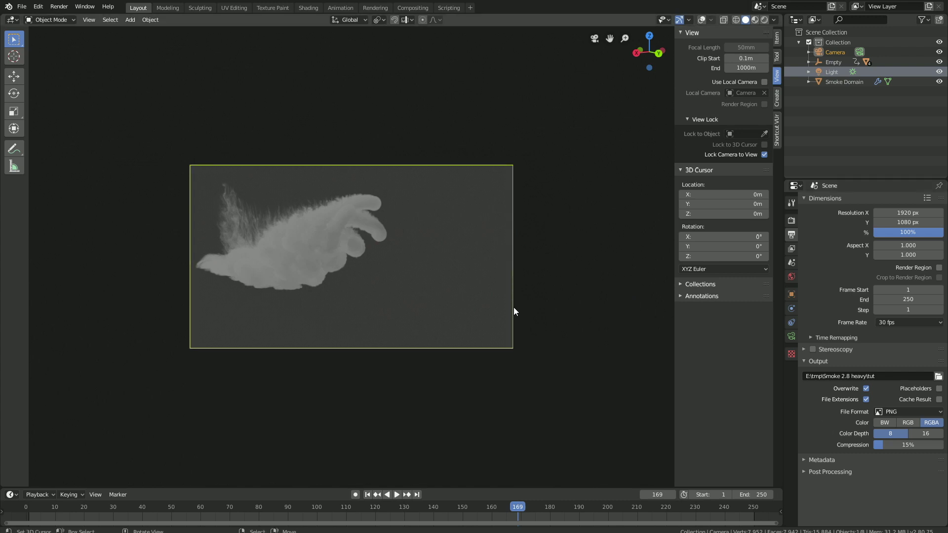
# Go to frame 244 and set renders to display in the Image Editor.
pyautogui.click(739, 520)
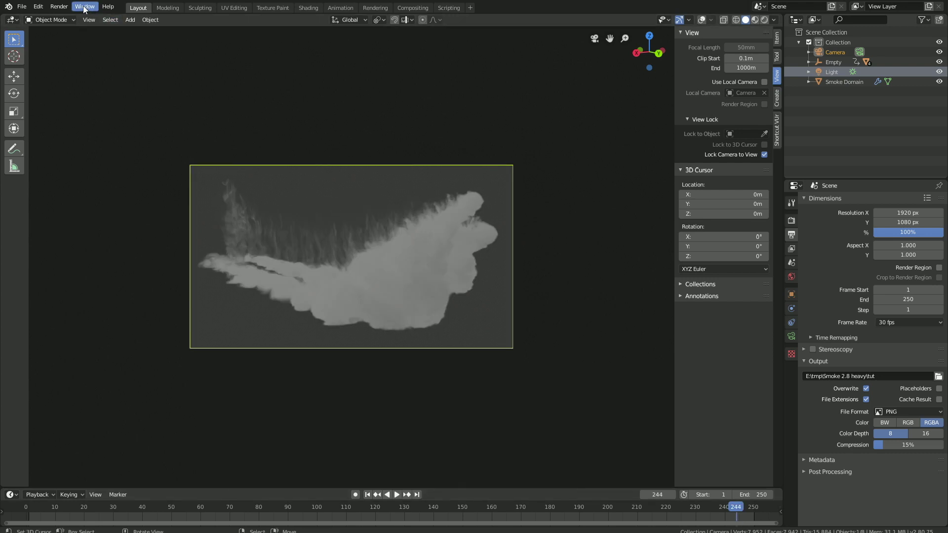
pyautogui.click(64, 8)
pyautogui.moveTo(84, 76)
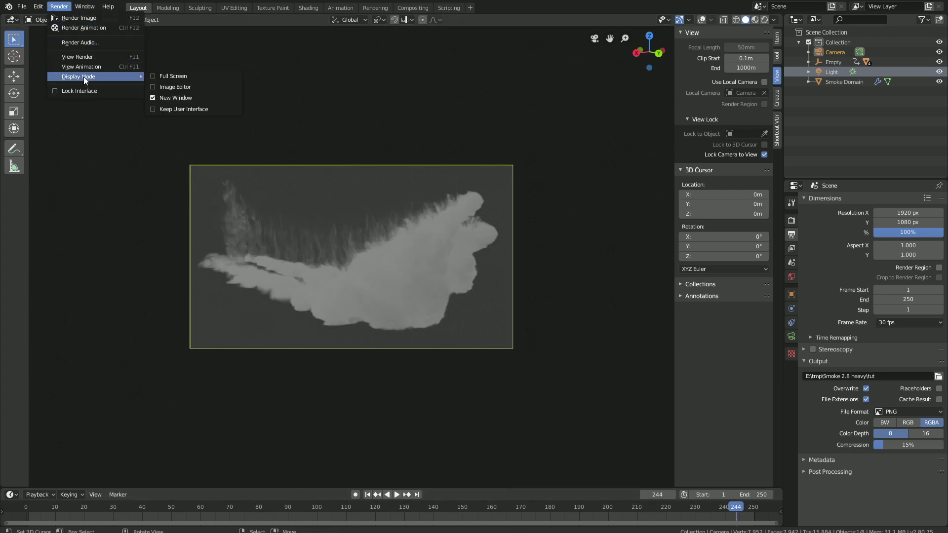
pyautogui.click(182, 88)
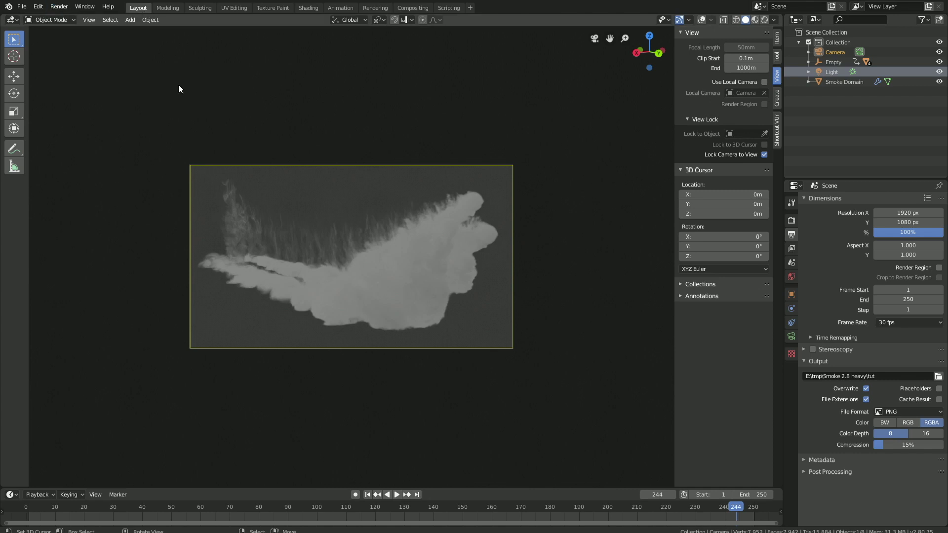
# Render a still image of frame 244 and switch the main editor back to the 3D Viewport.
pyautogui.click(56, 8)
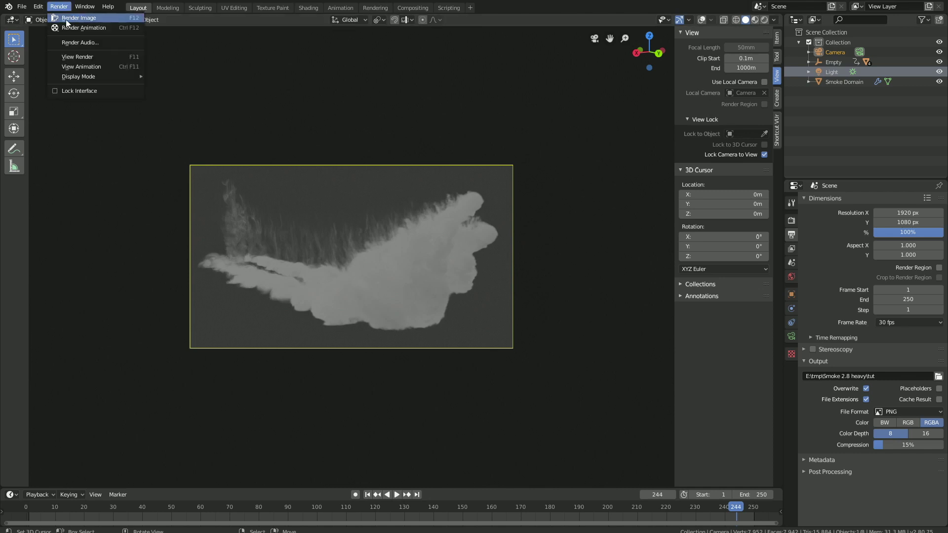
pyautogui.click(66, 19)
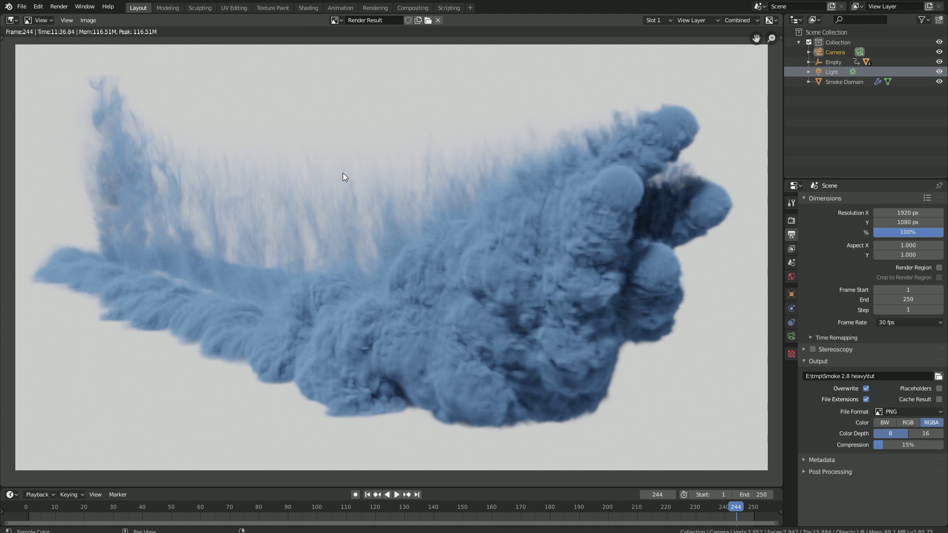
pyautogui.click(12, 19)
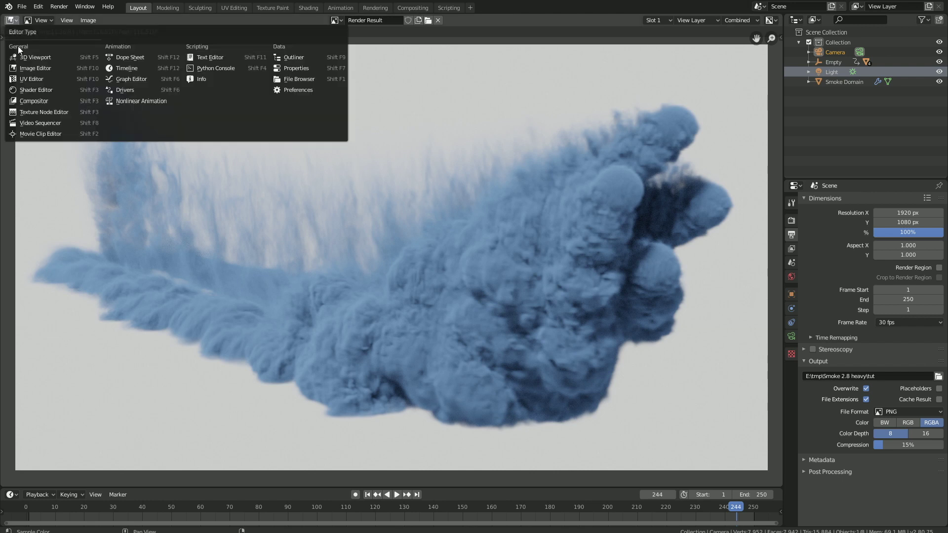
pyautogui.click(22, 58)
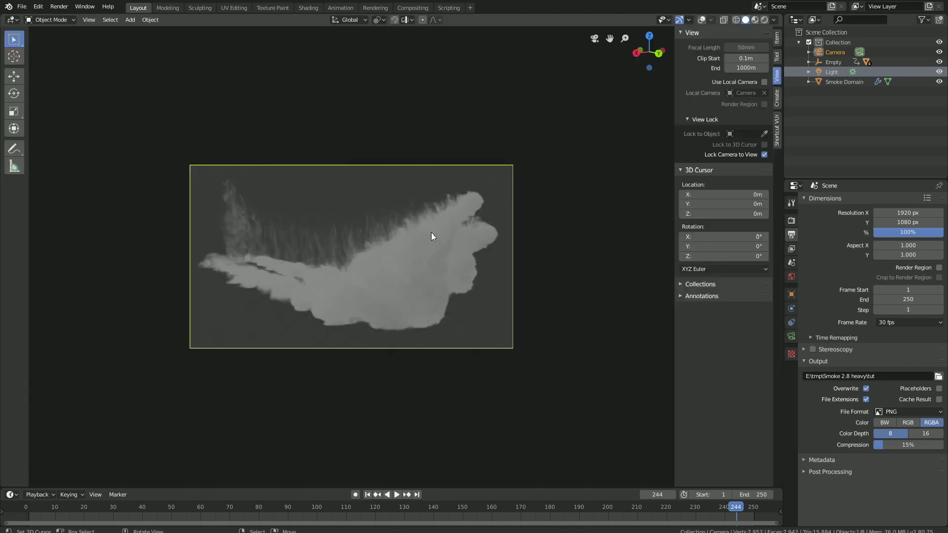
# Lower both the render and viewport samples to 50 in the scene's render settings.
pyautogui.click(792, 220)
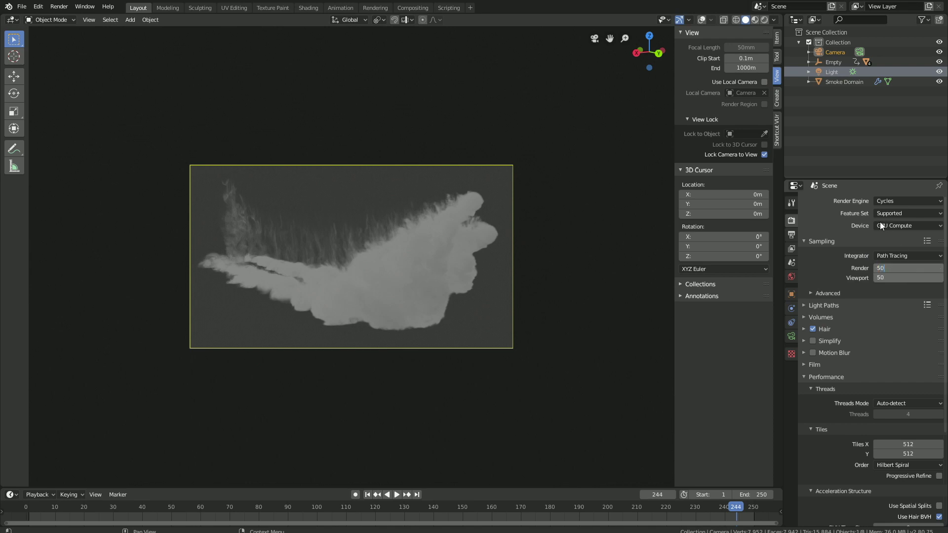
pyautogui.hotkey('ctrl', 'z')
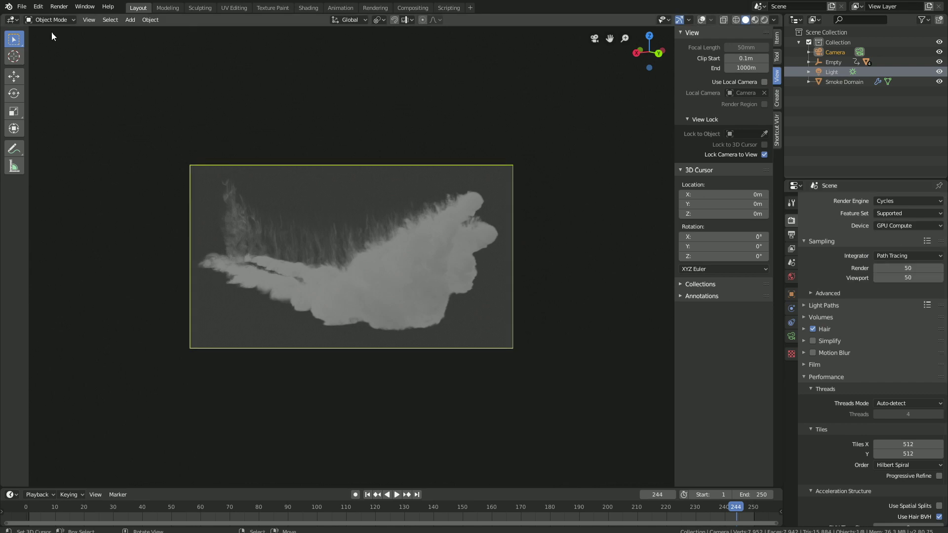
# Render the full smoke animation.
pyautogui.click(54, 6)
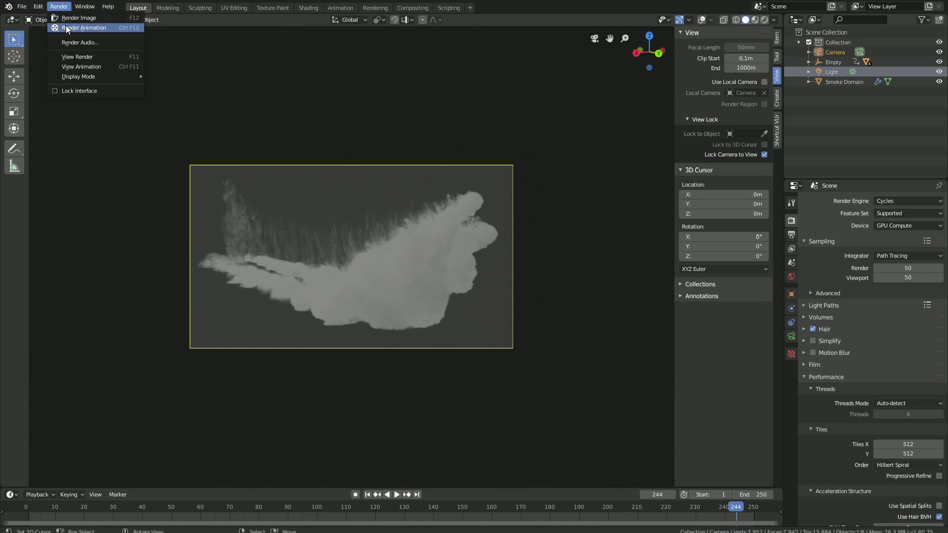